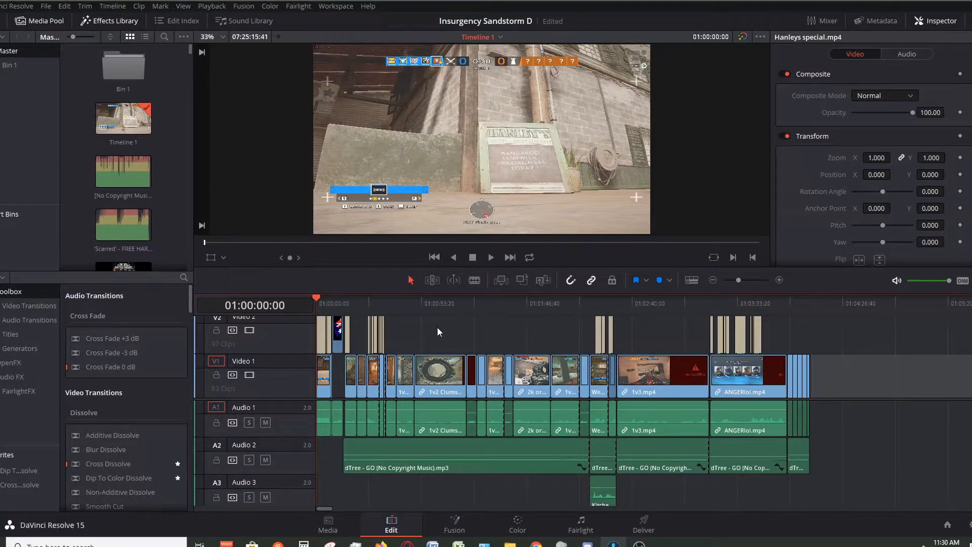
Step: Look through the project's media pool, including its images, audio files and gameplay clips, and return to its beginning
scroll(172, 248, "down", 5)
left_click_drag(188, 54, 187, 121)
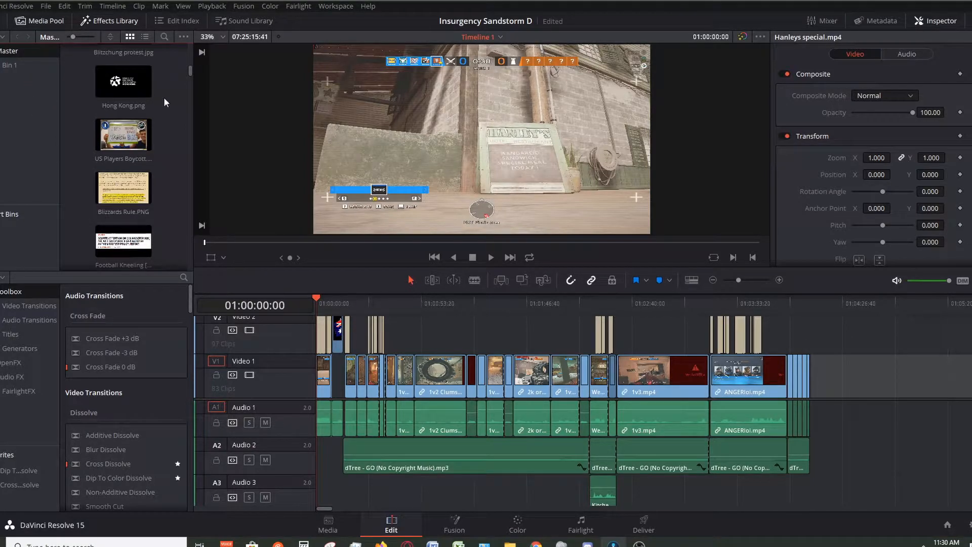
scroll(190, 74, "down", 5)
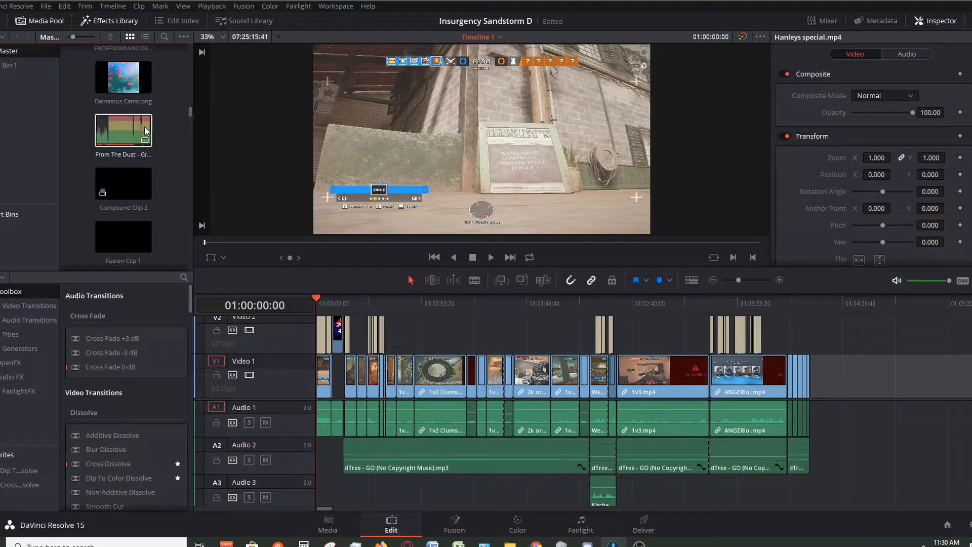
scroll(190, 145, "down", 5)
scroll(190, 144, "down", 8)
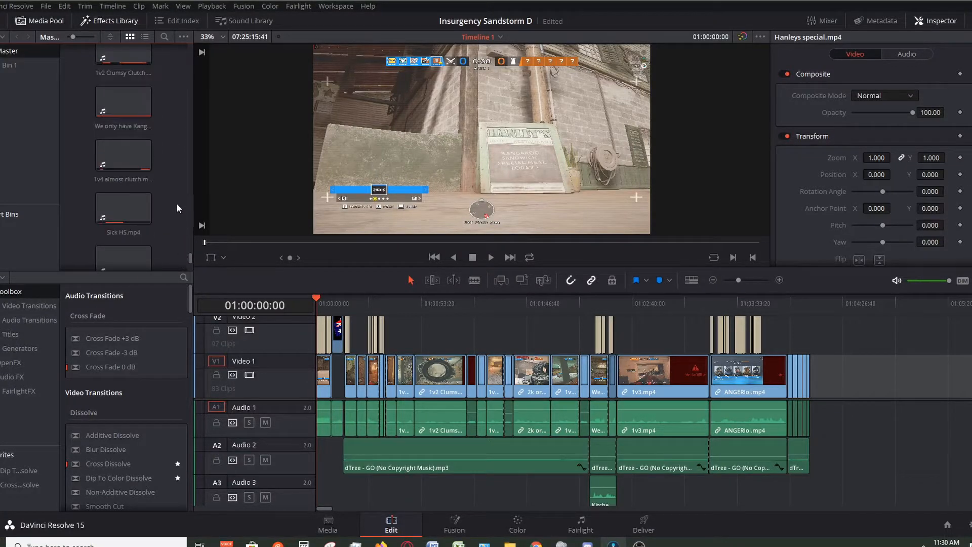
scroll(176, 204, "up", 1)
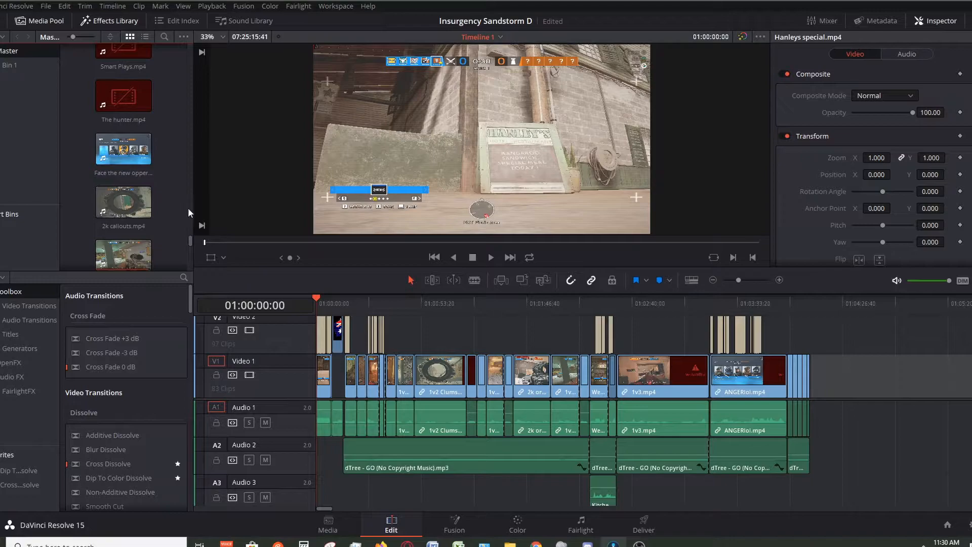
scroll(188, 208, "up", 2)
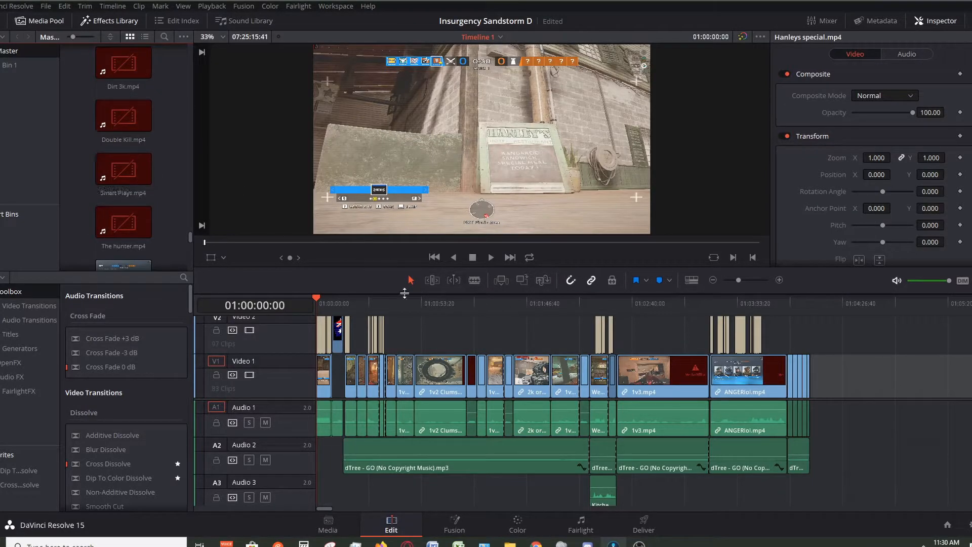
scroll(189, 175, "up", 3)
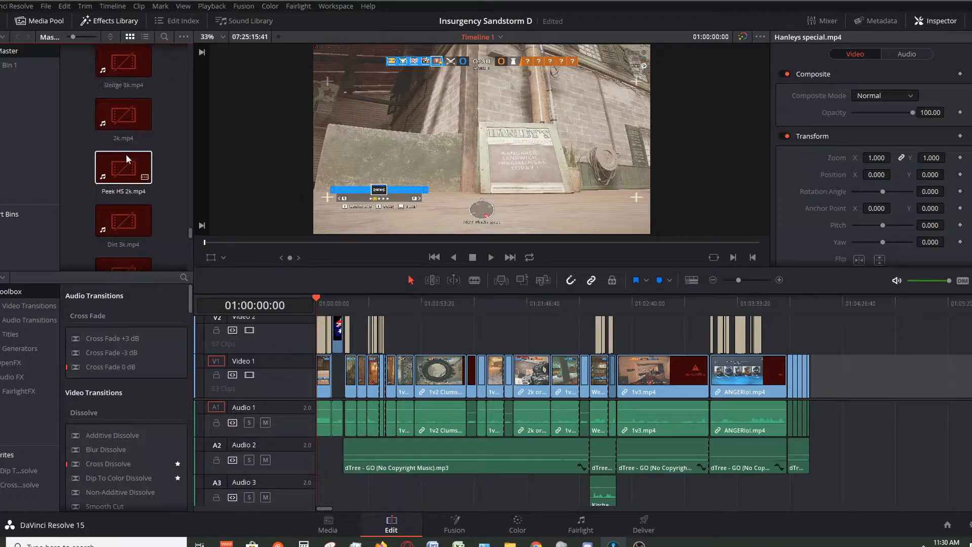
scroll(134, 167, "down", 1)
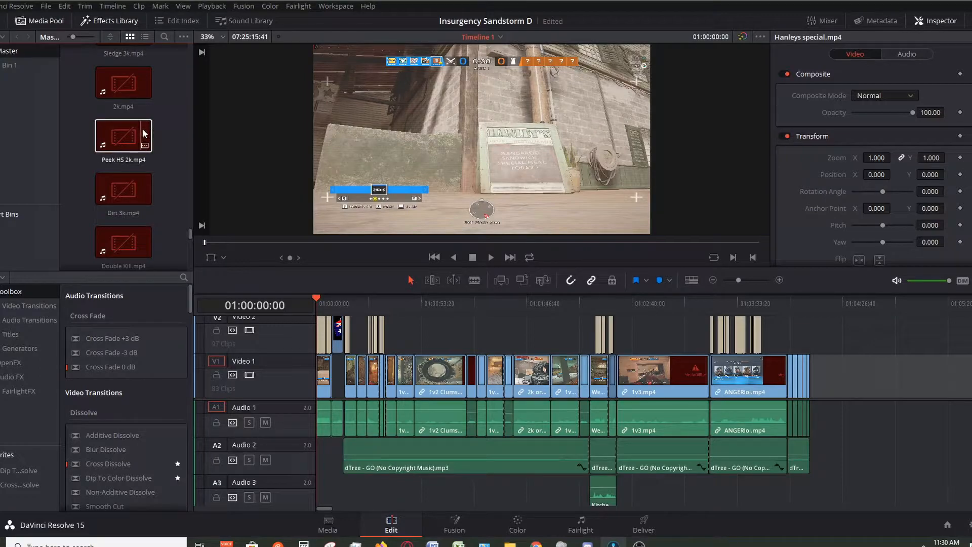
scroll(141, 158, "up", 10)
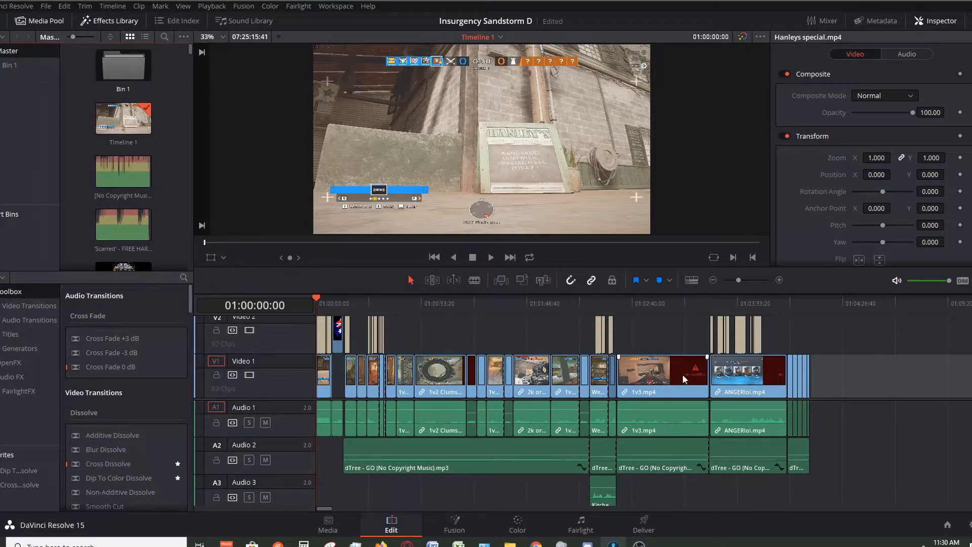
Step: Preview frames of the 1v3 clip and the end of the 1v2 Clumsy Clutch clip, and return the playhead to the timeline's start
mouse_move(681, 305)
left_mouse_down()
mouse_move(667, 305)
mouse_move(691, 305)
left_mouse_up()
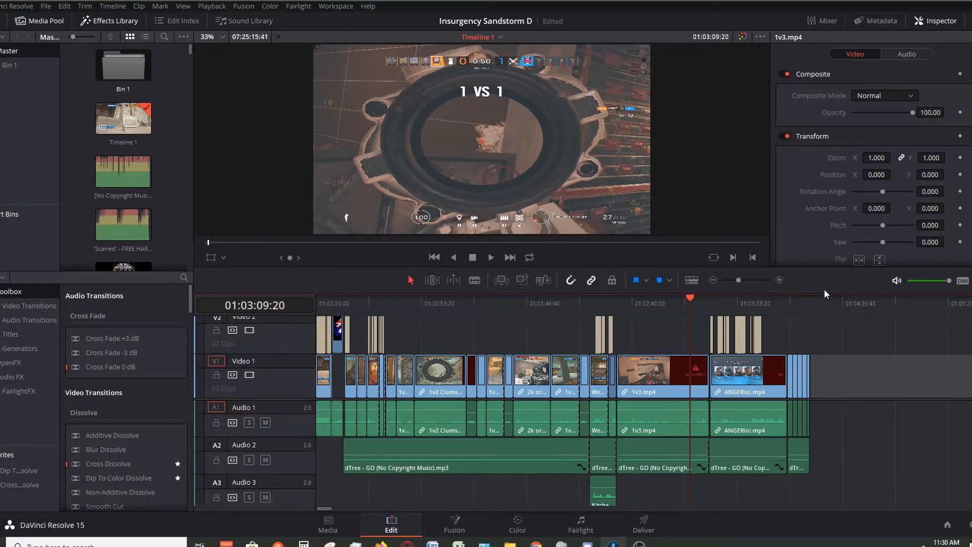
left_click(466, 304)
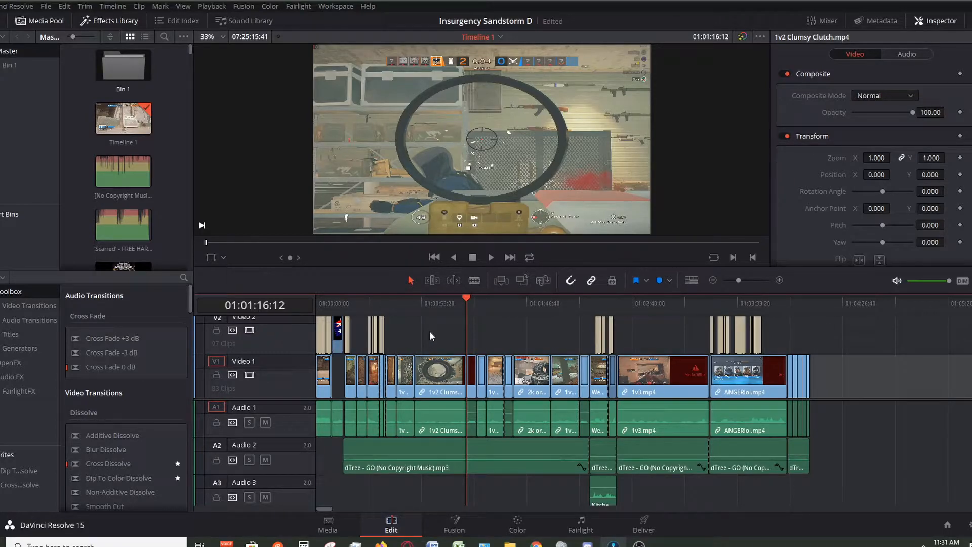
left_click(318, 303)
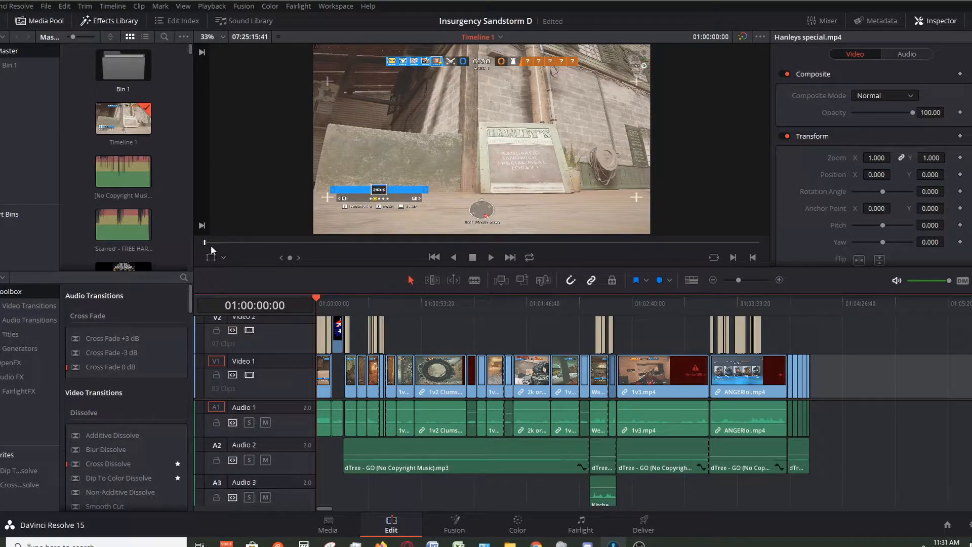
Step: Play the opening Hanleys special clip with its titles from the timeline's start, and stop at the Australian flag image
left_click(780, 281)
left_click(780, 280)
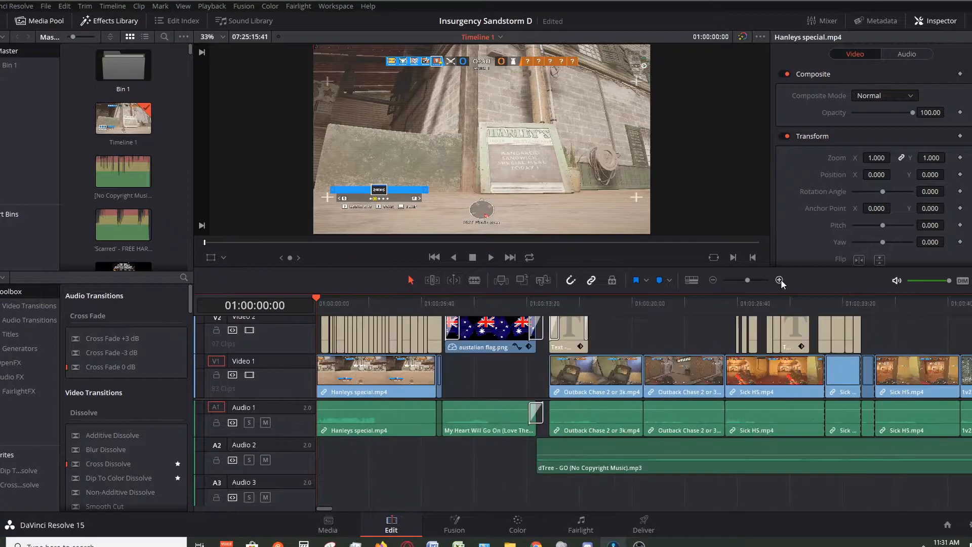
left_click(780, 280)
left_click(780, 280)
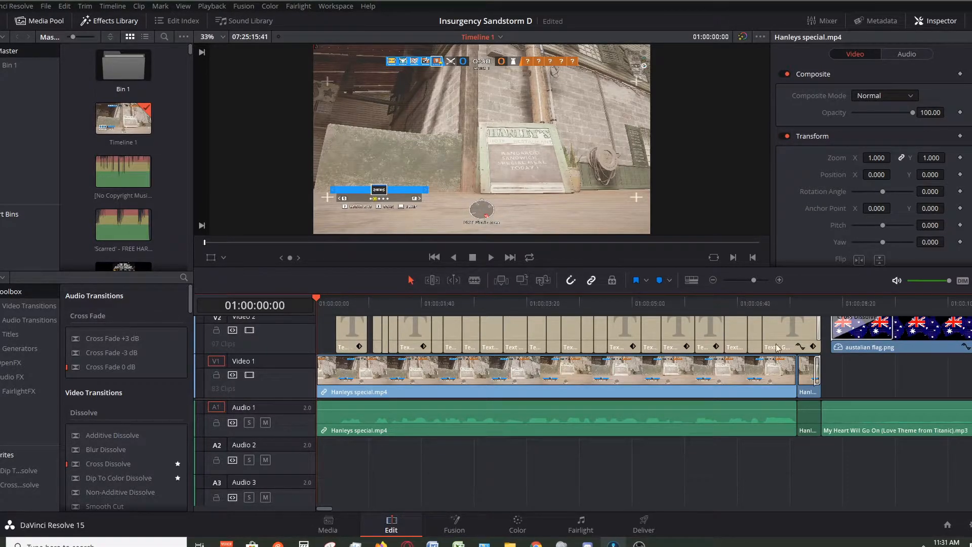
left_click(493, 258)
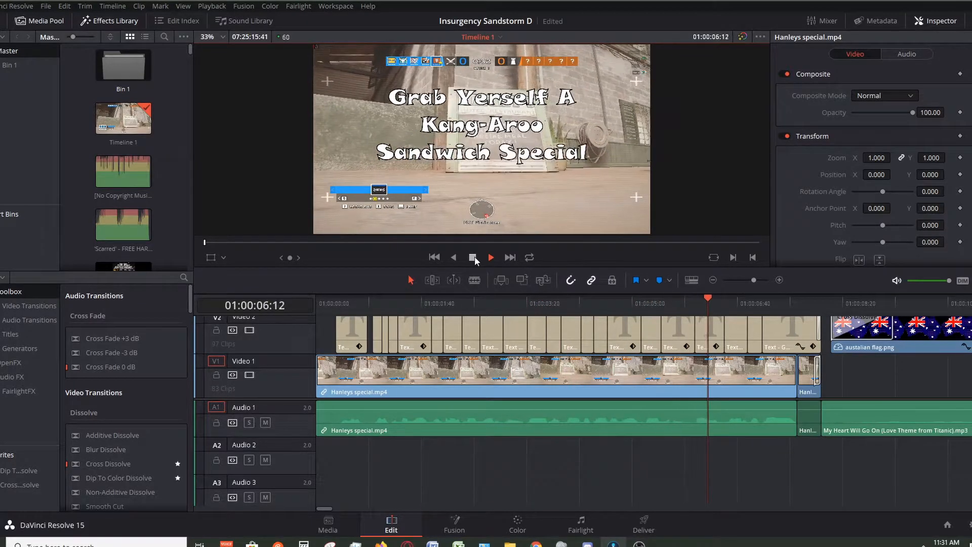
left_click(473, 258)
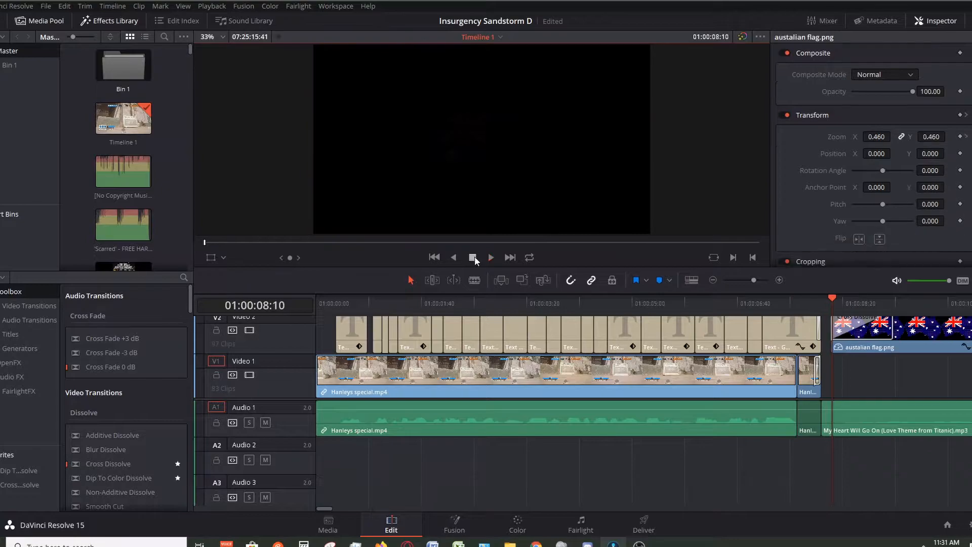
Step: Scrub through the opening word-by-word titles from "Oi" to "Tahday!" and go back to the "Sandwich Special Meal" title
left_click(335, 300)
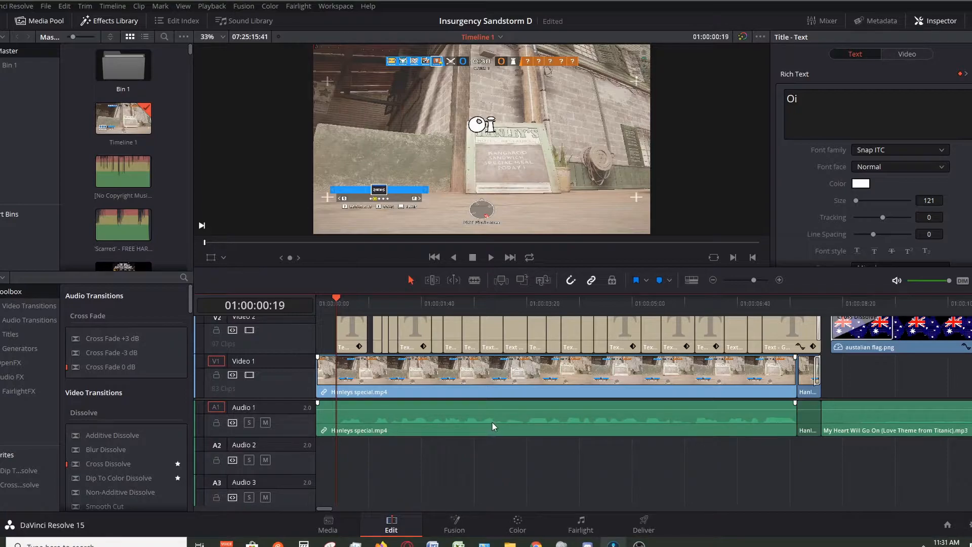
left_click(365, 301)
left_click_drag(361, 299, 520, 298)
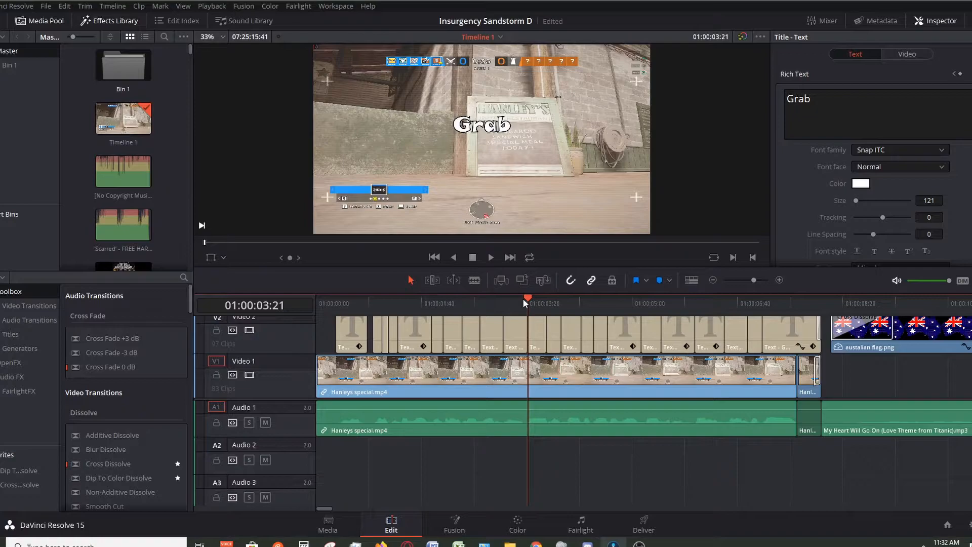
left_click_drag(537, 300, 778, 317)
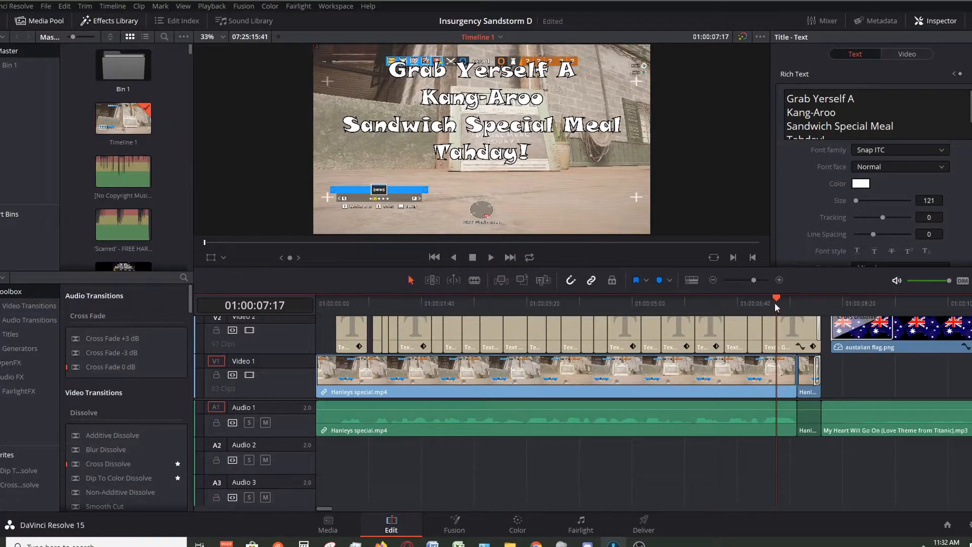
left_click(696, 305)
left_click(724, 304)
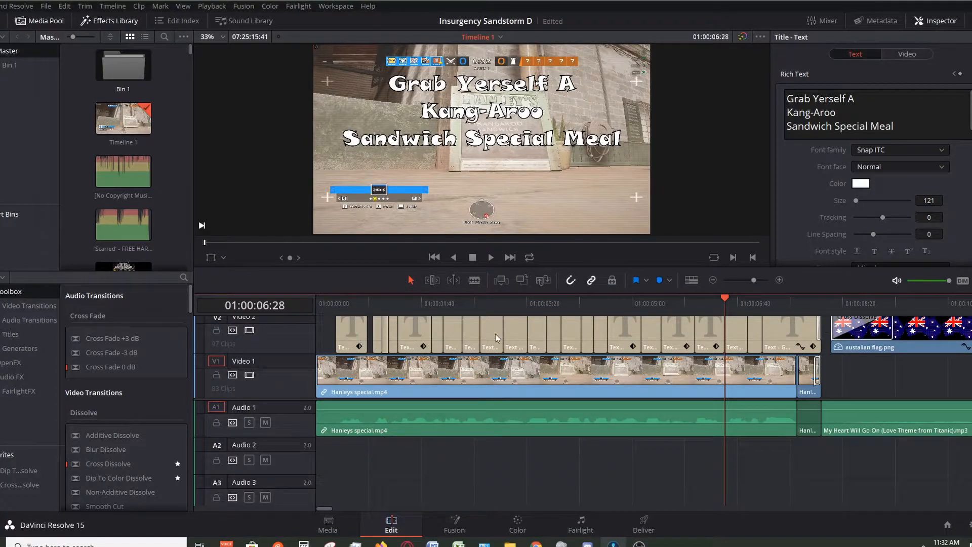
Step: Examine the row of title clips on Video 2 and preview the "Welcome Ta Han" title near the beginning
scroll(370, 344, "up", 1)
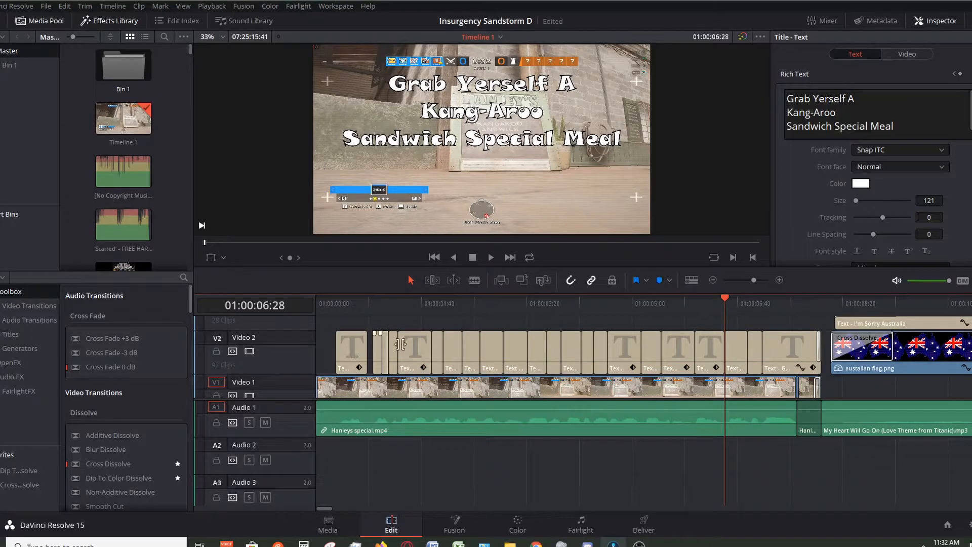
scroll(374, 342, "down", 1)
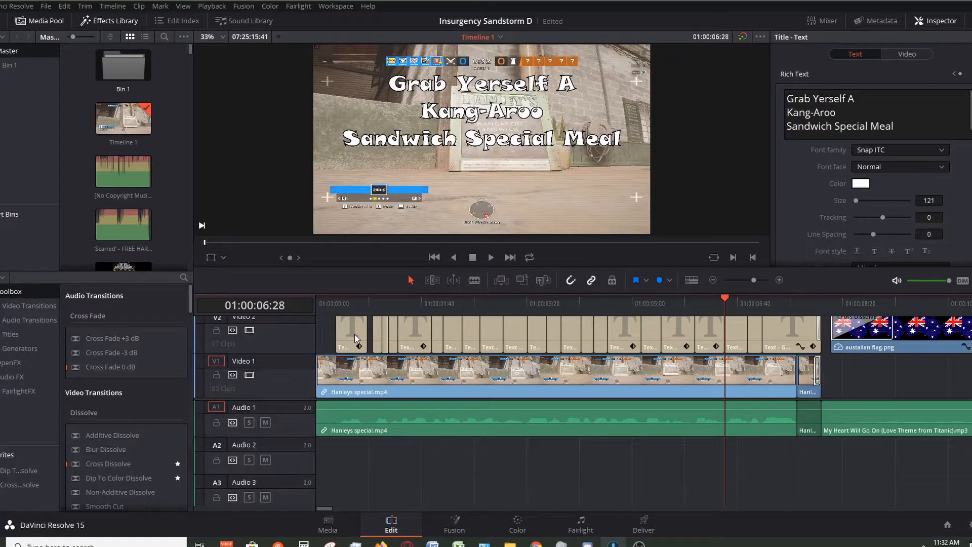
scroll(371, 335, "up", 3)
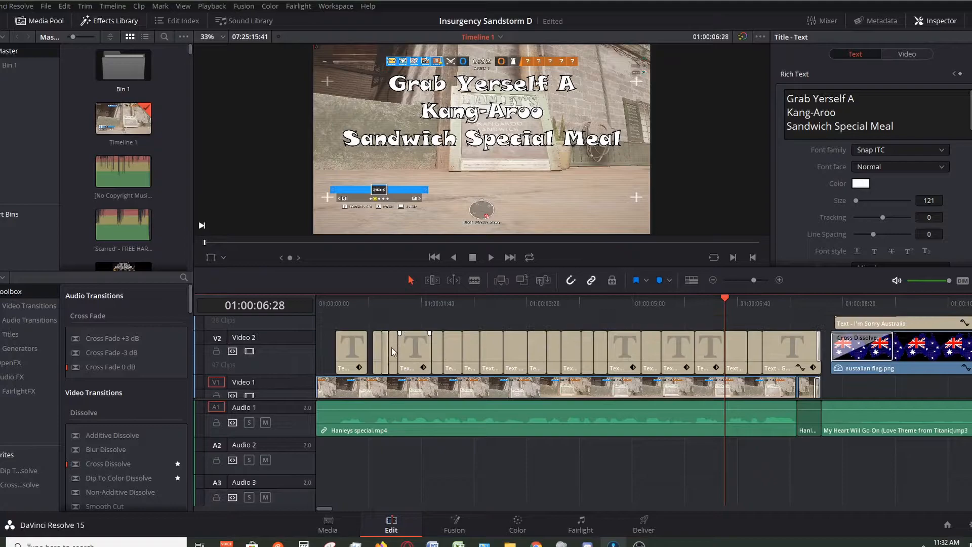
scroll(361, 374, "down", 1)
scroll(513, 344, "up", 1)
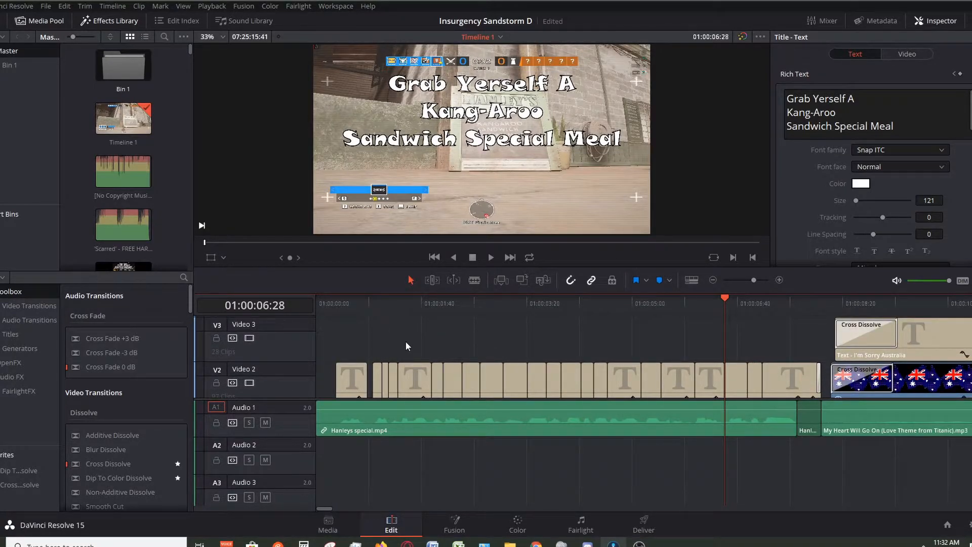
scroll(722, 342, "down", 1)
left_click(714, 280)
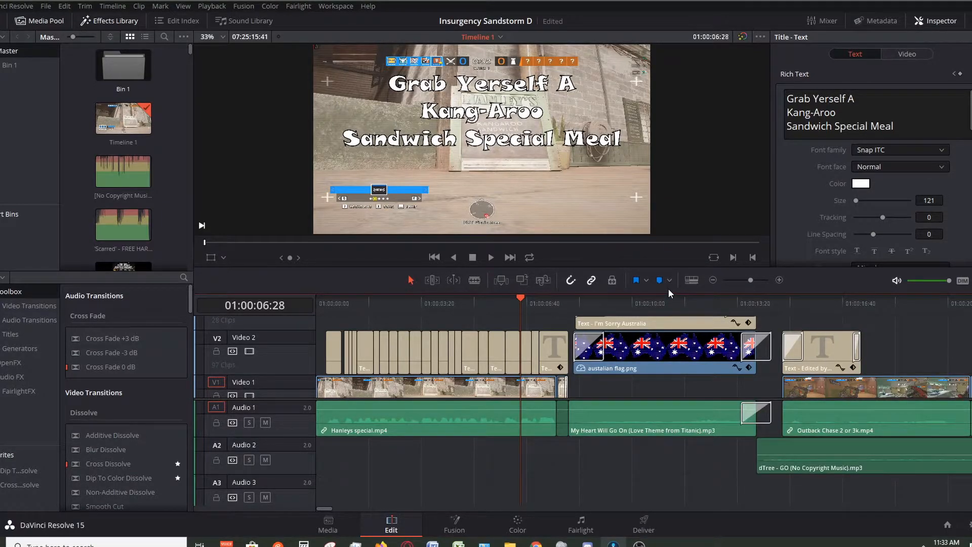
left_click(340, 306)
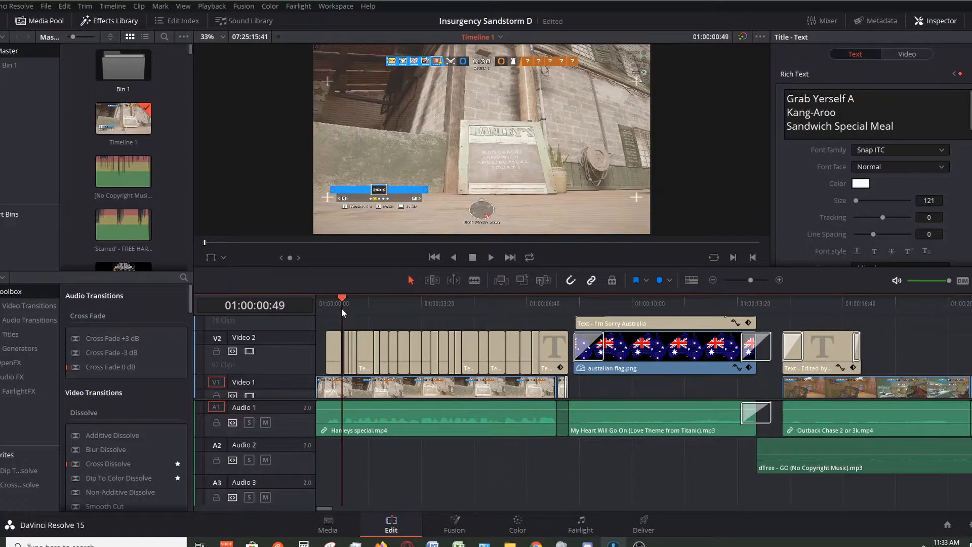
left_click_drag(340, 308, 357, 307)
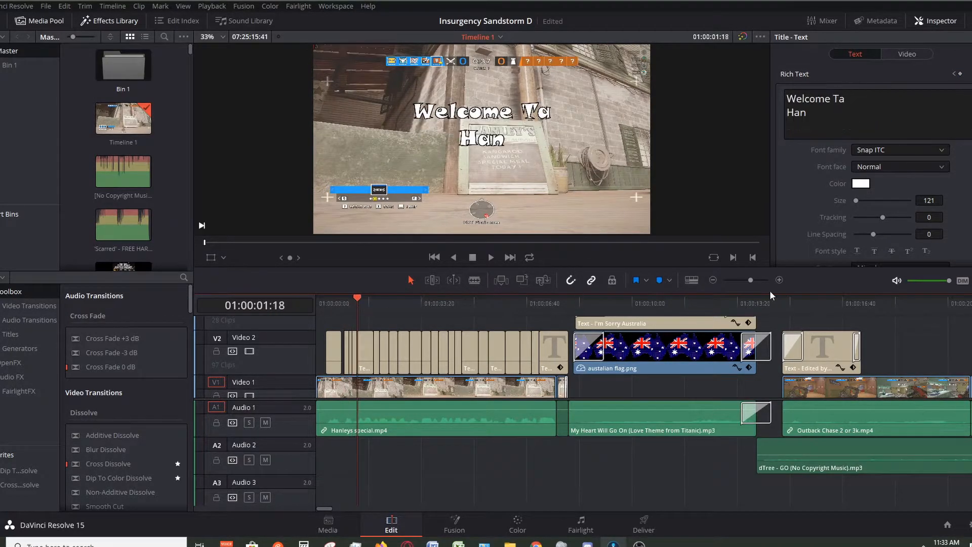
Step: Return to the timeline's start, preview the frame at 01:00:00:10 and select the "Oi" title clip on Video 2
left_click(714, 282)
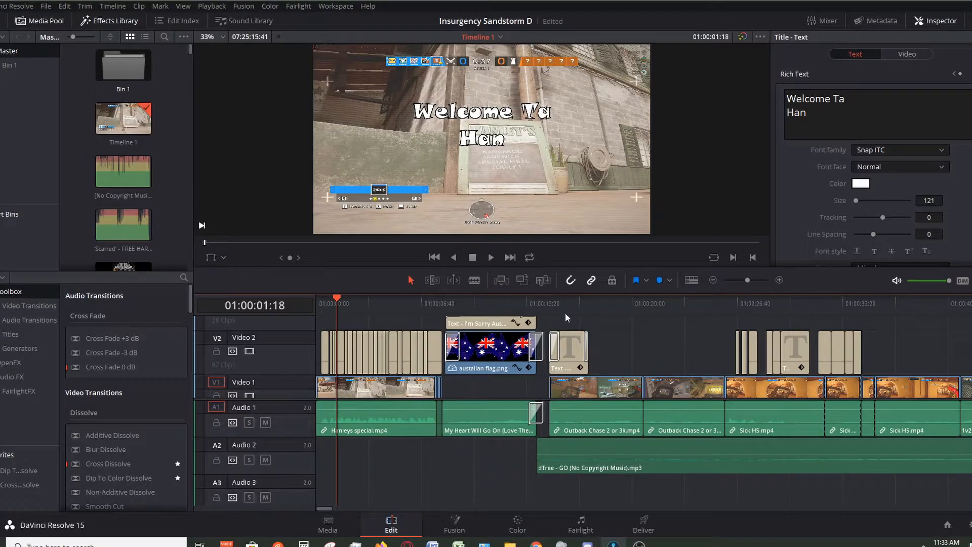
left_click(714, 280)
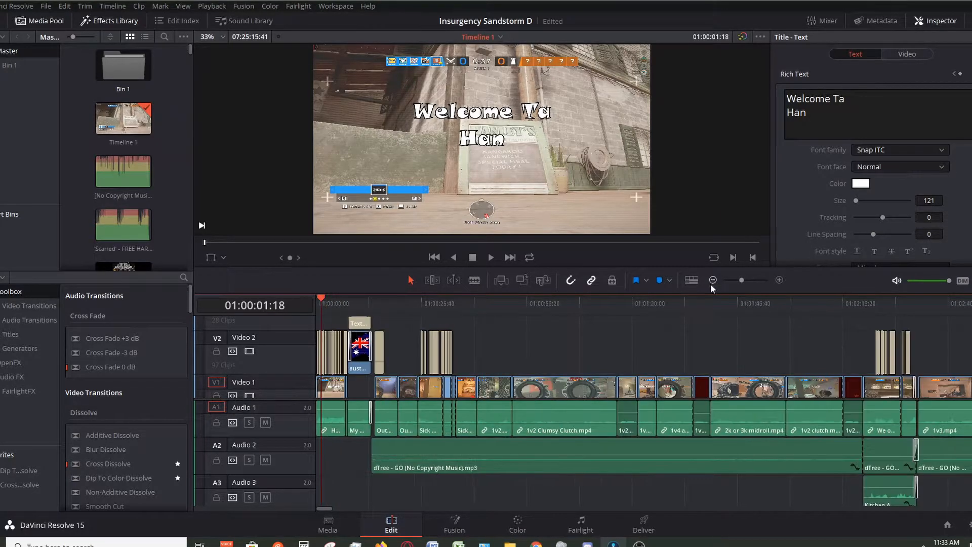
key("Home")
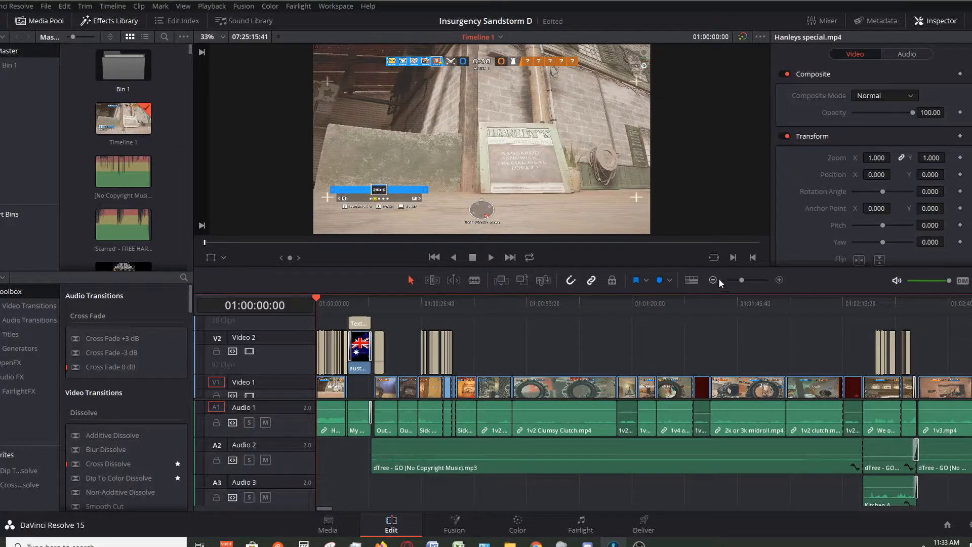
left_click(780, 280)
left_click(780, 280)
left_click(780, 280)
left_click(780, 280)
left_click(780, 280)
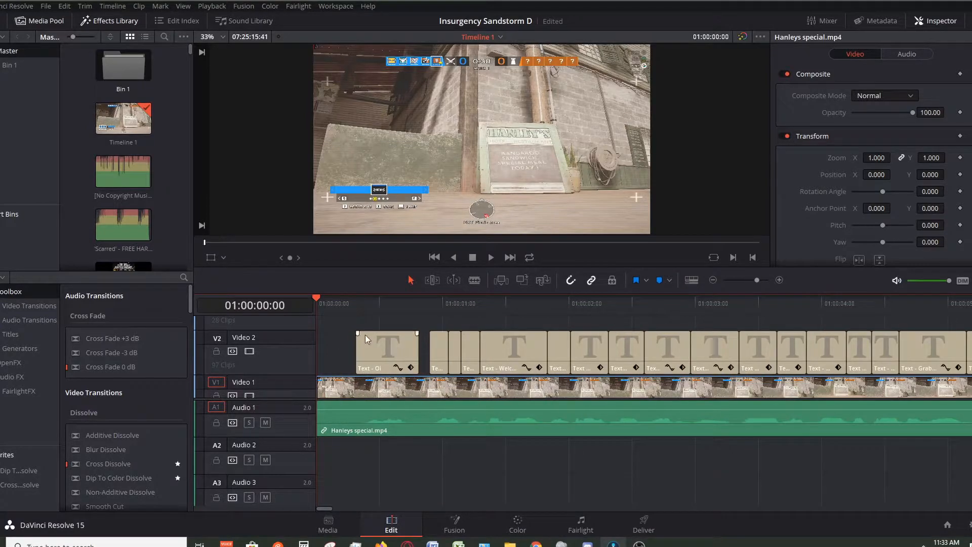
left_click(337, 307)
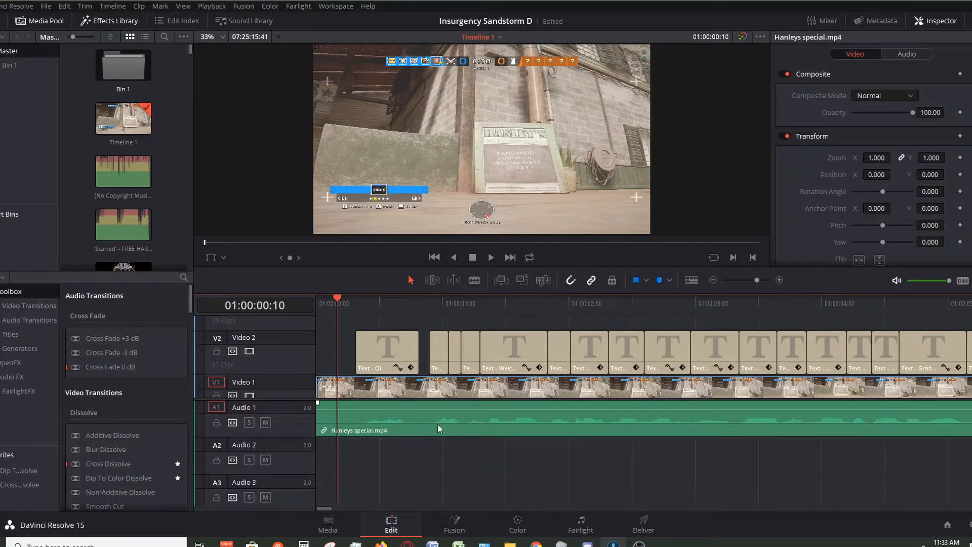
left_click(390, 352)
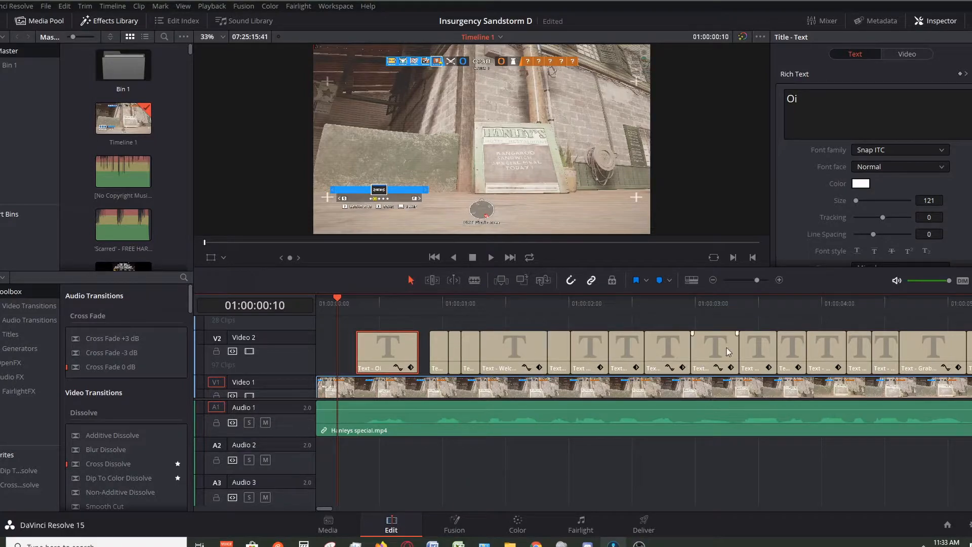
Step: Preview the title clips following "Oi", moving the playhead from the "Wel" title to the "Welcome" title
left_click(711, 281)
left_click(711, 282)
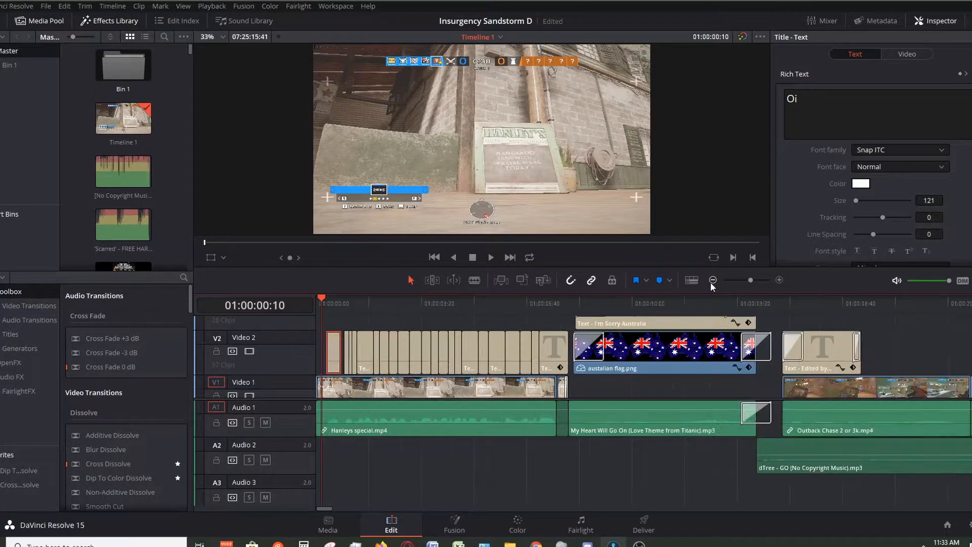
mouse_move(332, 305)
left_mouse_down()
mouse_move(369, 302)
mouse_move(344, 302)
left_mouse_up()
left_click(780, 280)
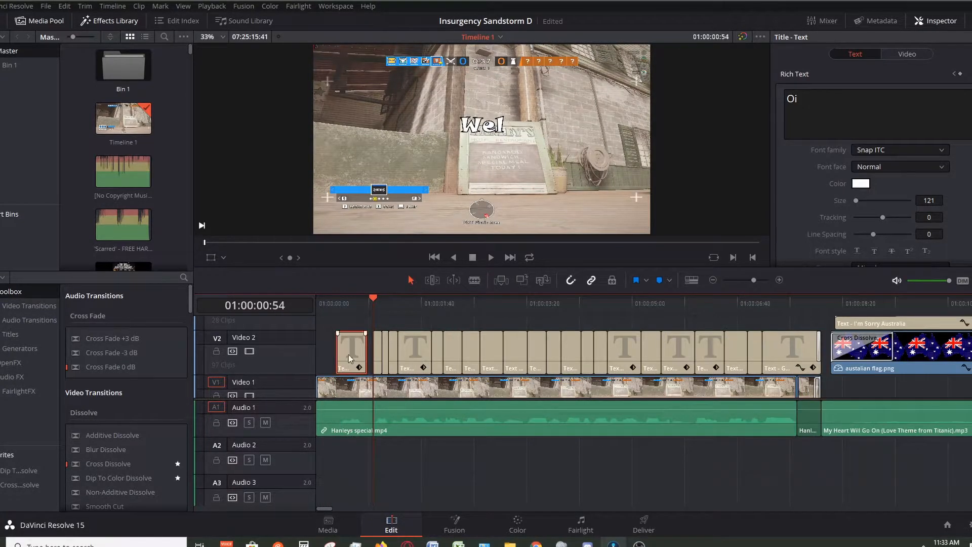
left_click(383, 305)
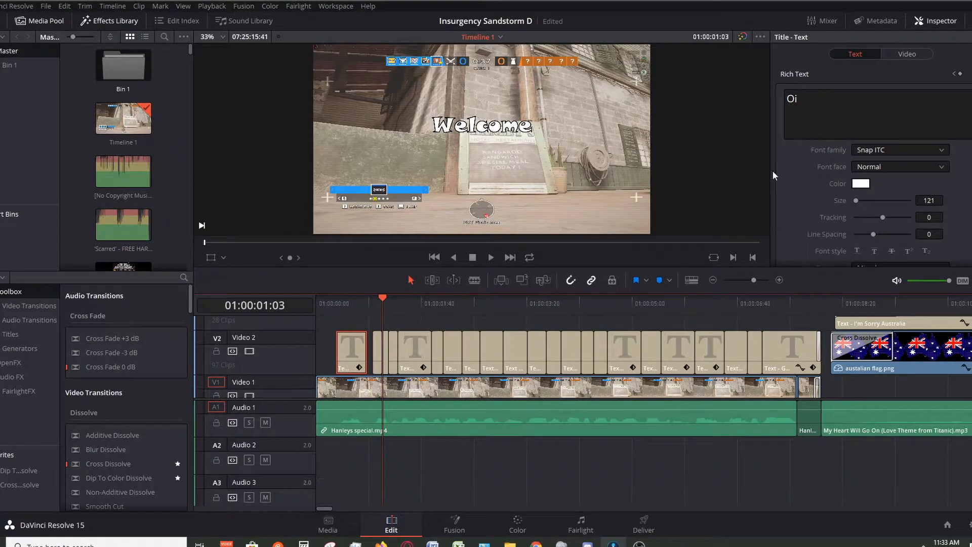
Step: Select the "Welcome" title clip, and split the "Oi" title clip on Video 2 at 01:00:00:37 with the Blade tool
left_click(389, 355)
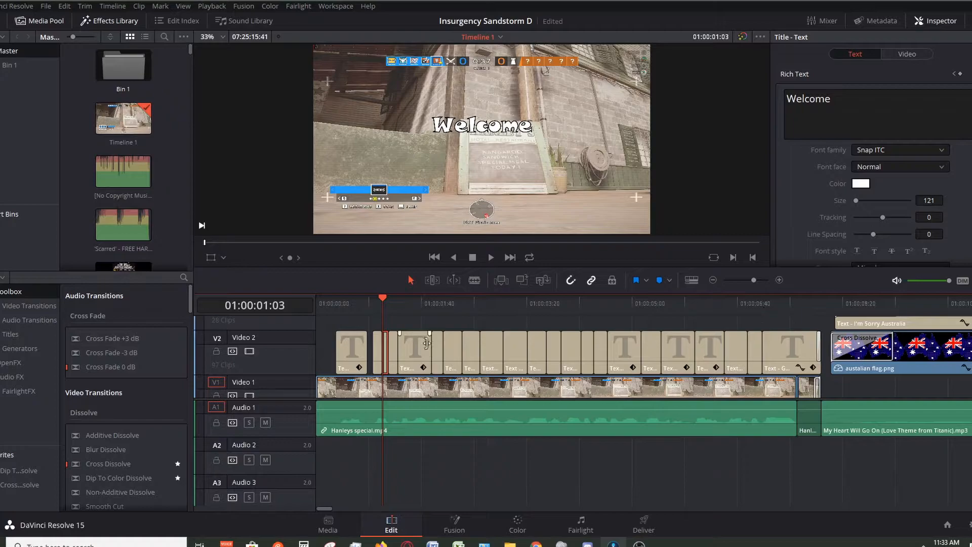
left_click_drag(372, 305, 353, 302)
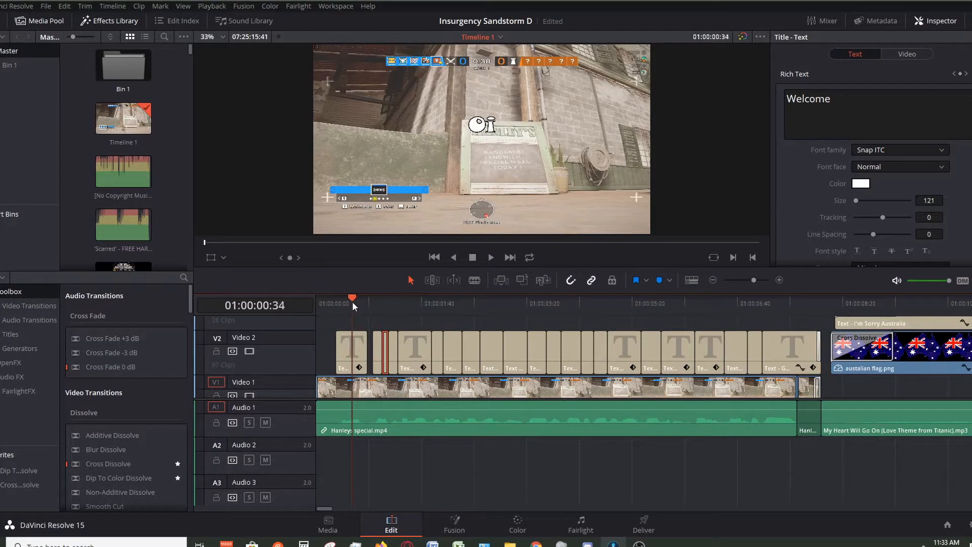
left_click(474, 280)
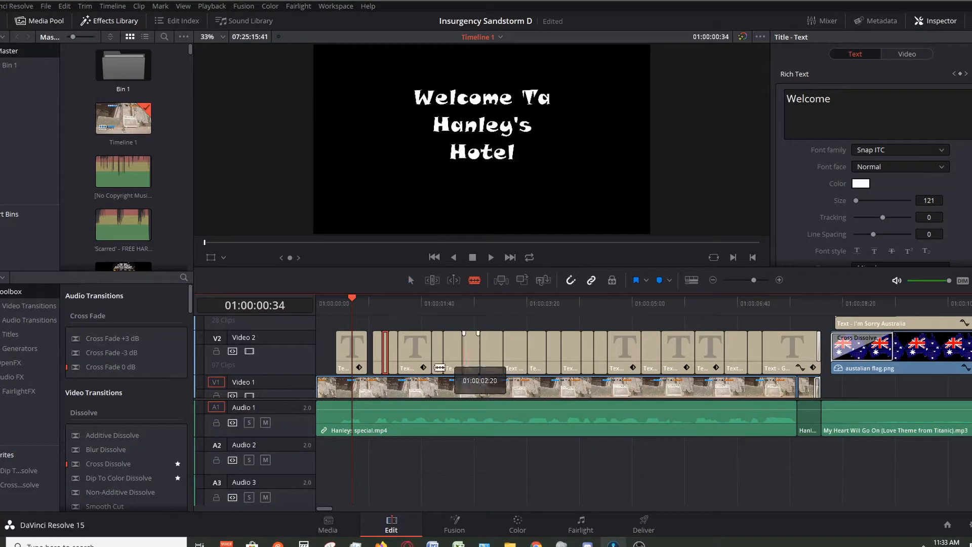
left_click(353, 302)
left_click(356, 302)
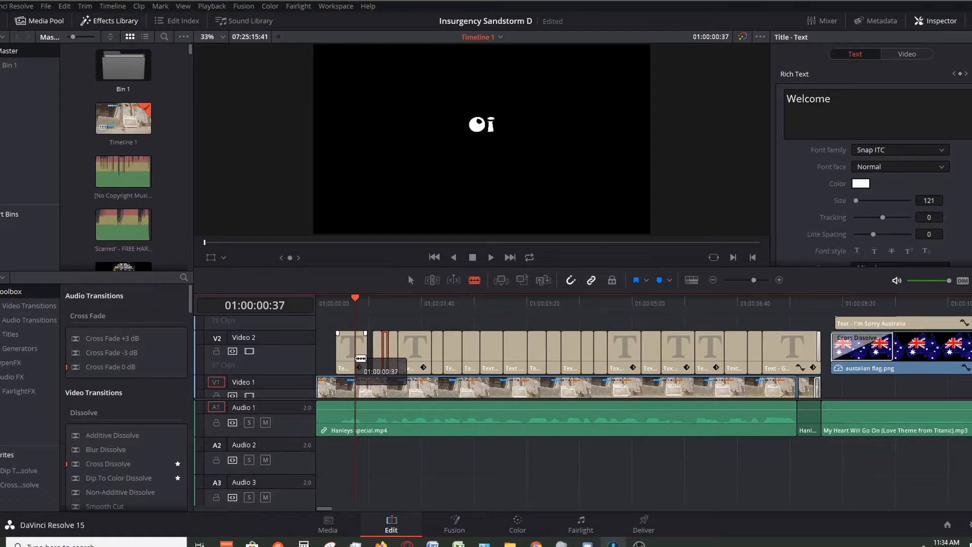
left_click(360, 358)
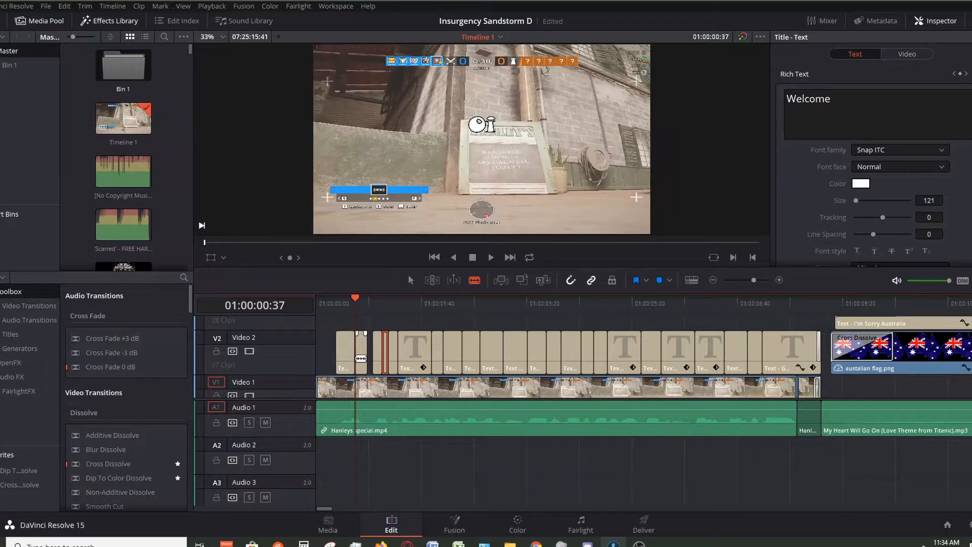
Step: Play the titles from the start of "Oi" at 01:00:00:19 and inspect the split title clips close up
key("Up")
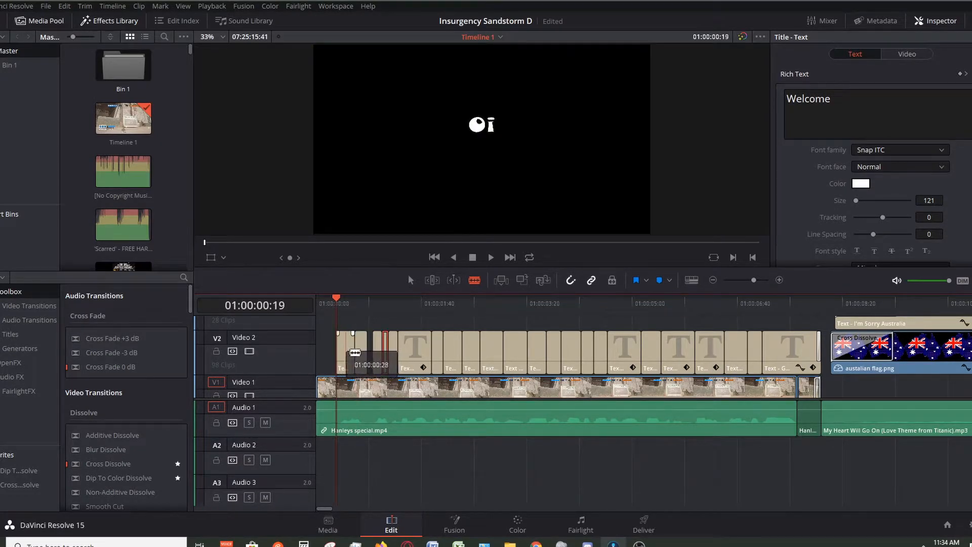
left_click(356, 298)
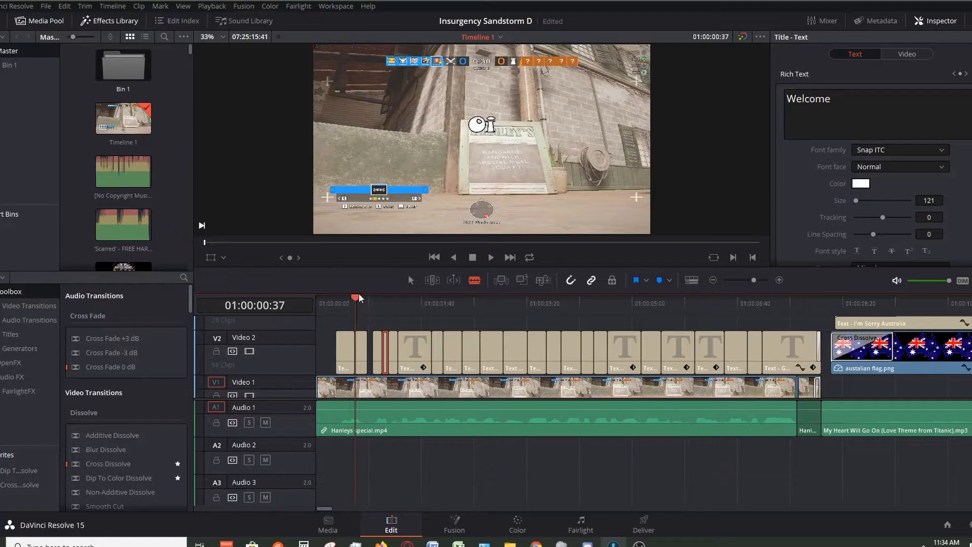
key("Up")
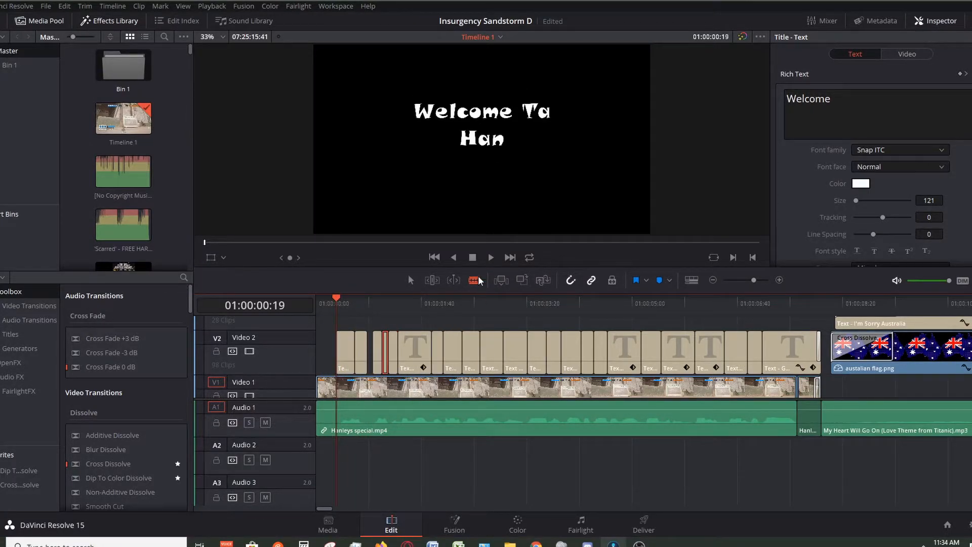
left_click(490, 257)
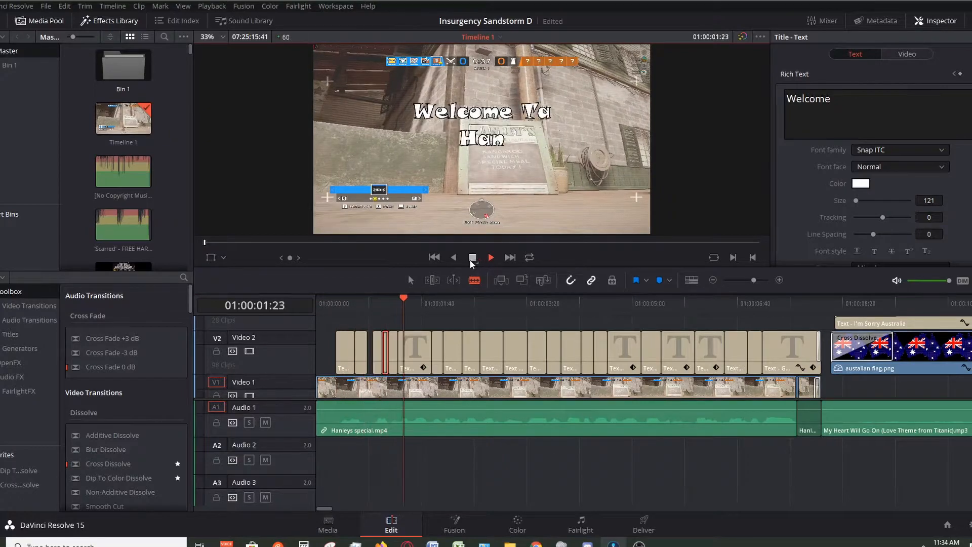
left_click(491, 257)
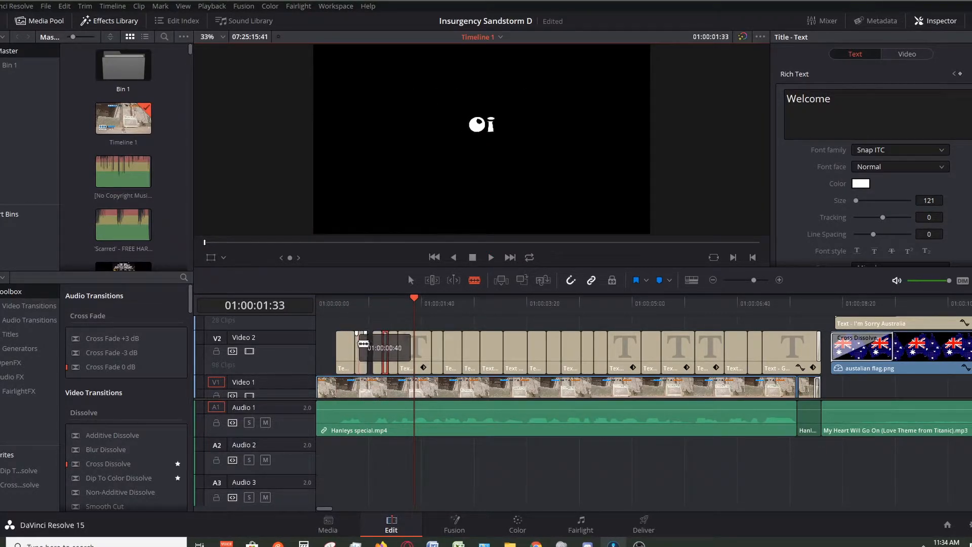
left_click(780, 280)
left_click(780, 280)
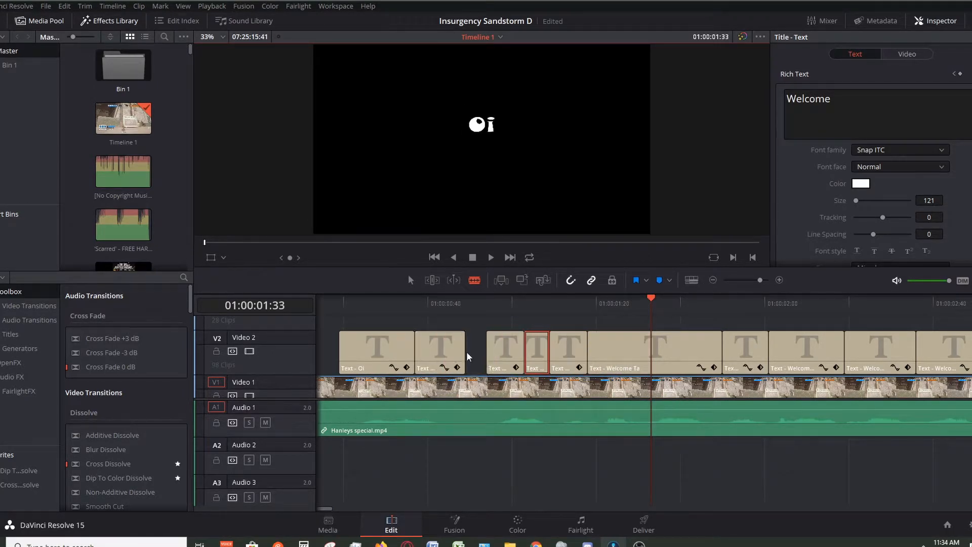
Step: Preview the "I'm Sorry Australia" section at 01:00:10:06 and select the "austalian flag.png" clip on Video 2
left_click(713, 280)
left_click(713, 281)
left_click(713, 280)
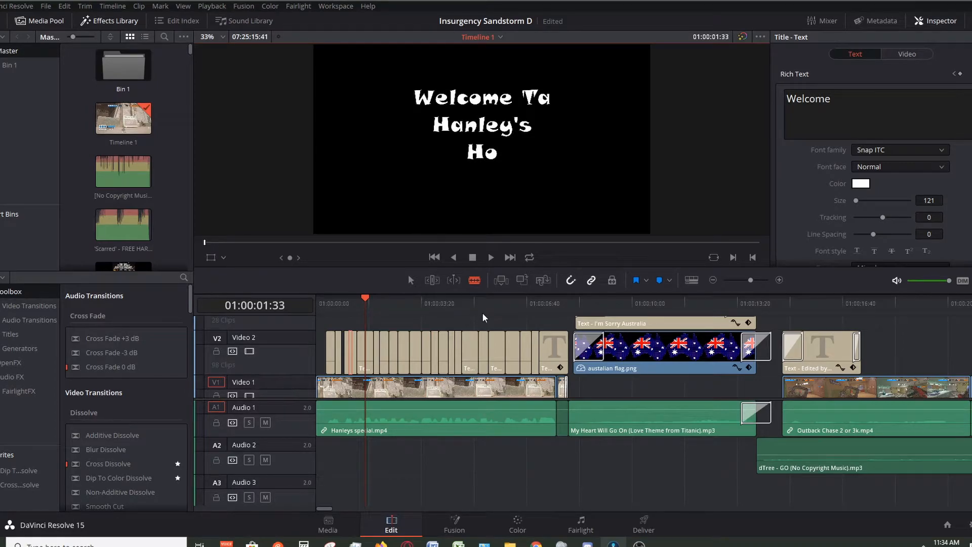
left_click(713, 280)
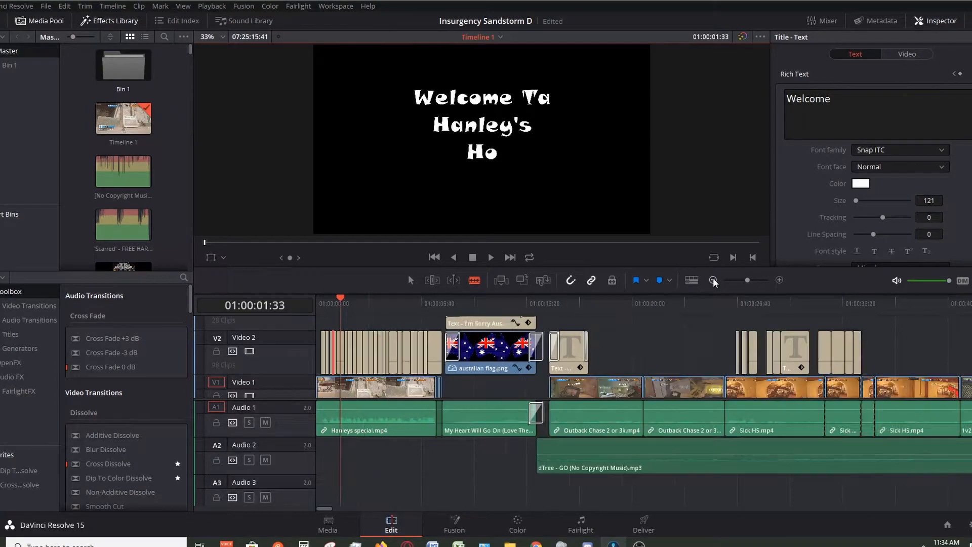
left_click(474, 300)
left_click(476, 303)
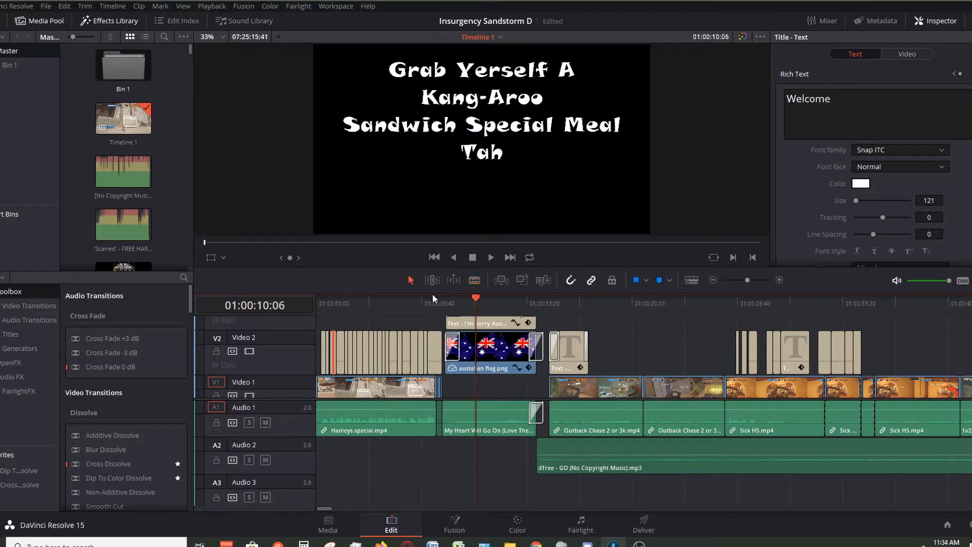
left_click(479, 348)
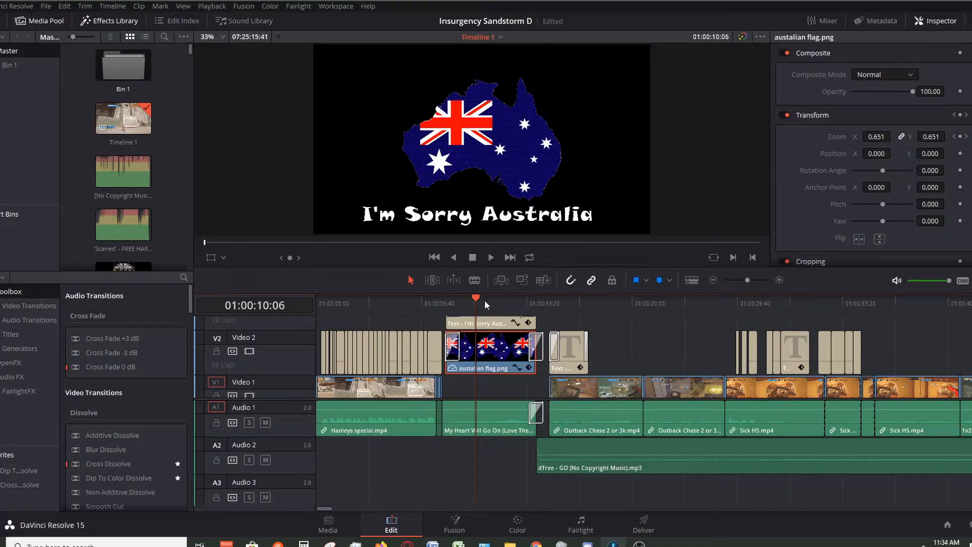
Step: Scrub the flag clip back to its fade-in at the start and show the available video transitions
left_click_drag(478, 298, 475, 298)
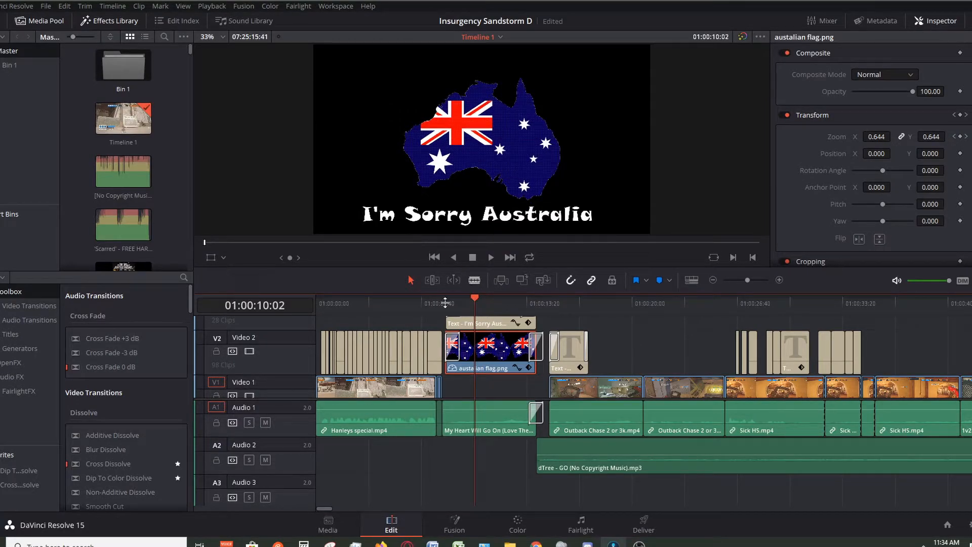
left_click_drag(512, 299, 448, 305)
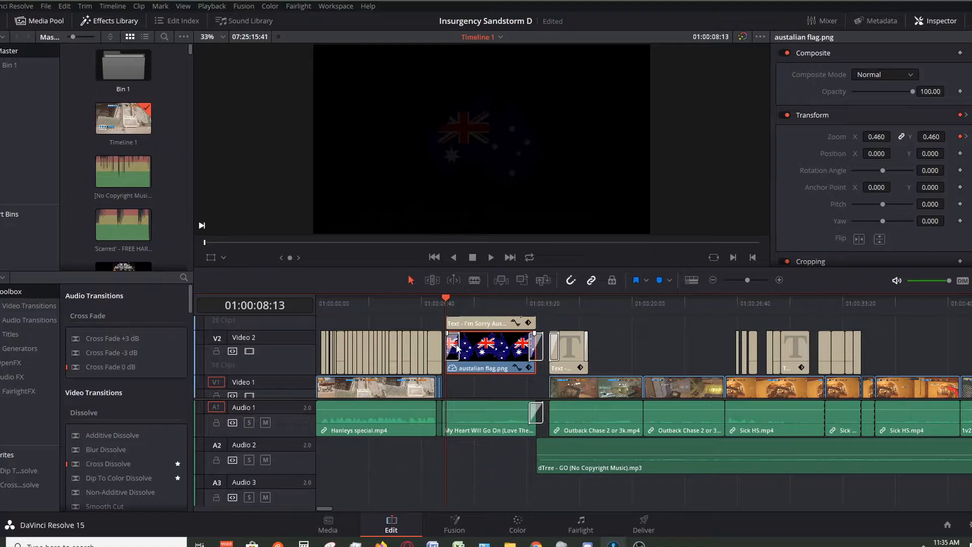
left_click(30, 305)
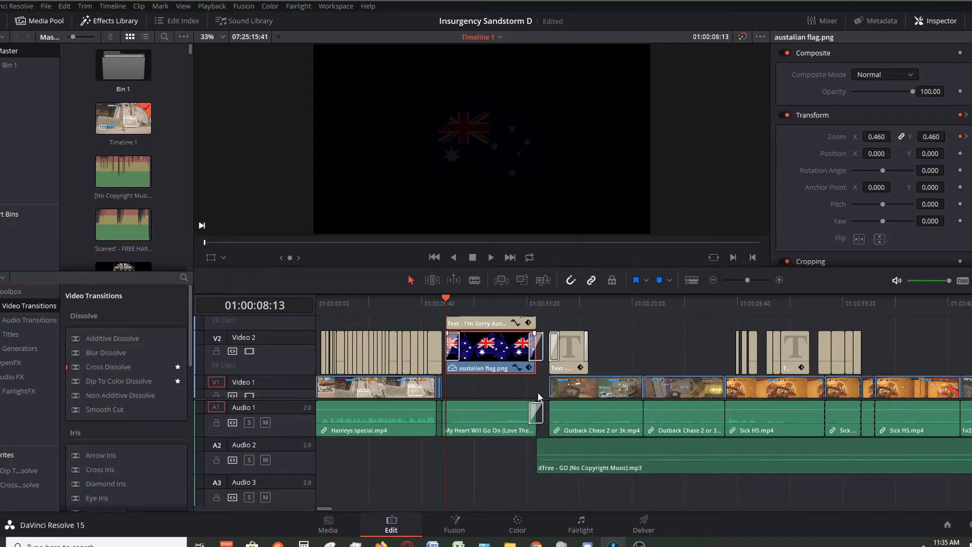
left_click(550, 303)
left_click_drag(502, 306, 445, 297)
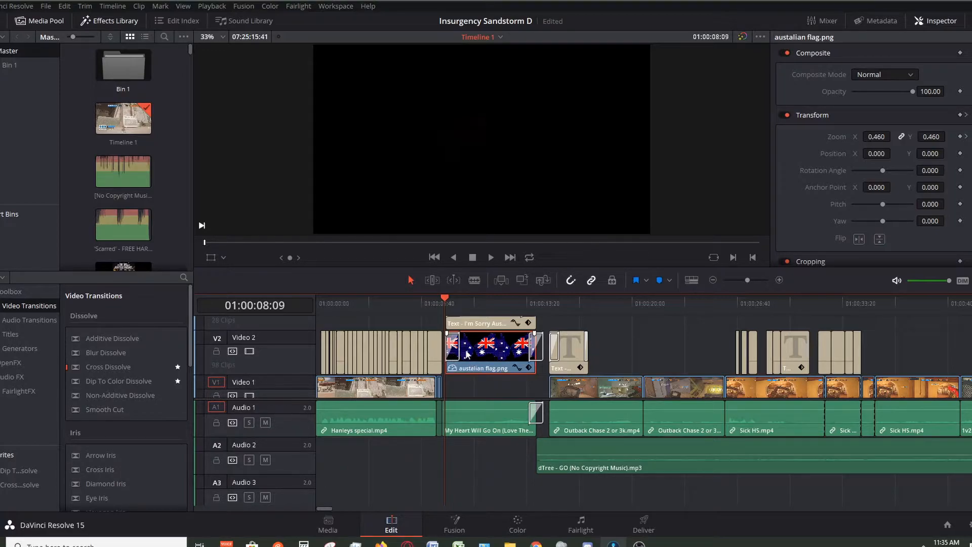
key("space")
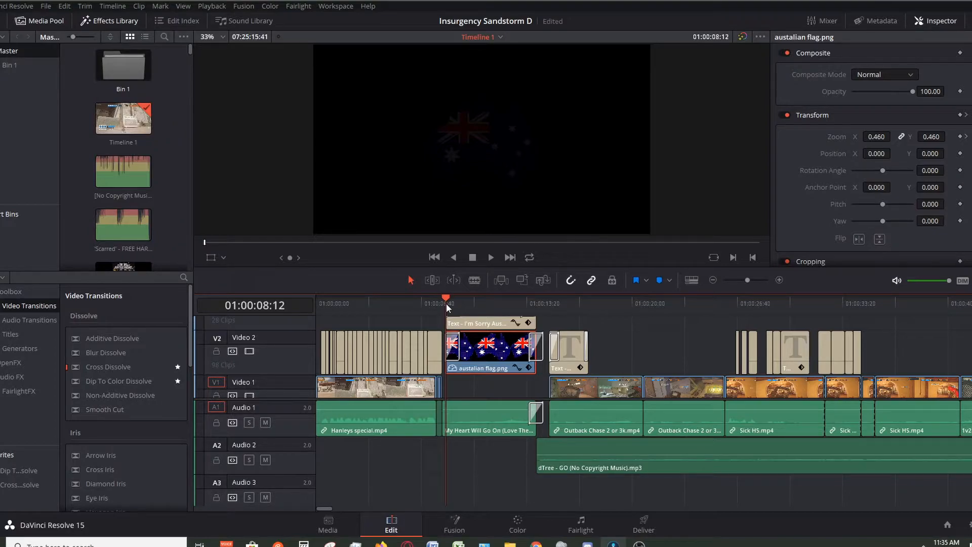
Step: Scrub the flag clip between 01:00:08:13 and 01:00:13:57 to examine its keyframed Zoom from start to end
left_click_drag(446, 302, 532, 305)
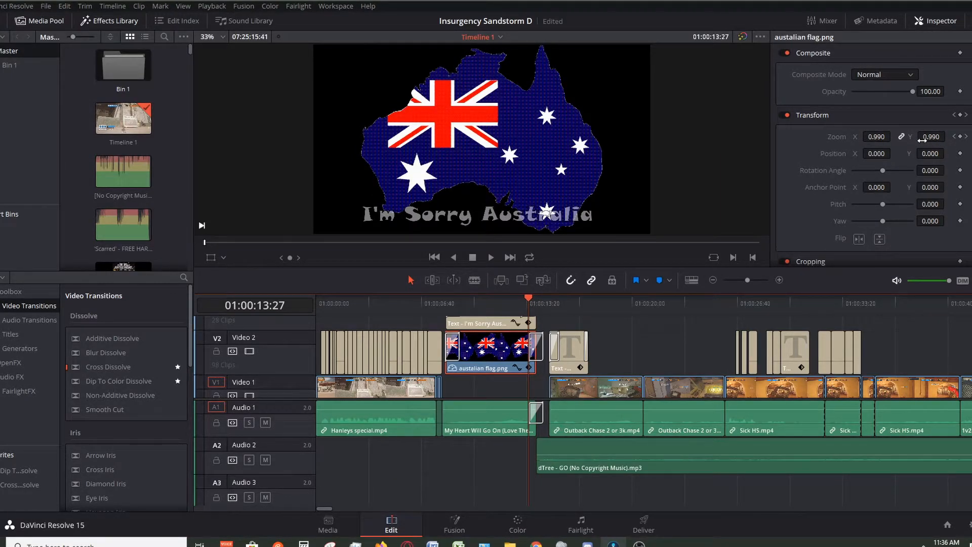
left_click(536, 299)
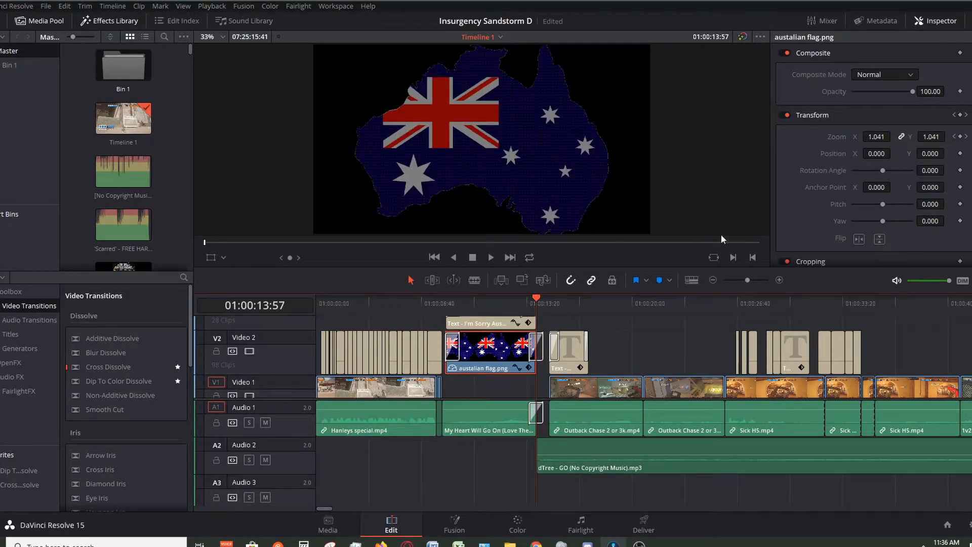
left_click_drag(455, 304, 535, 304)
left_click_drag(442, 305, 536, 297)
left_click_drag(461, 307, 448, 304)
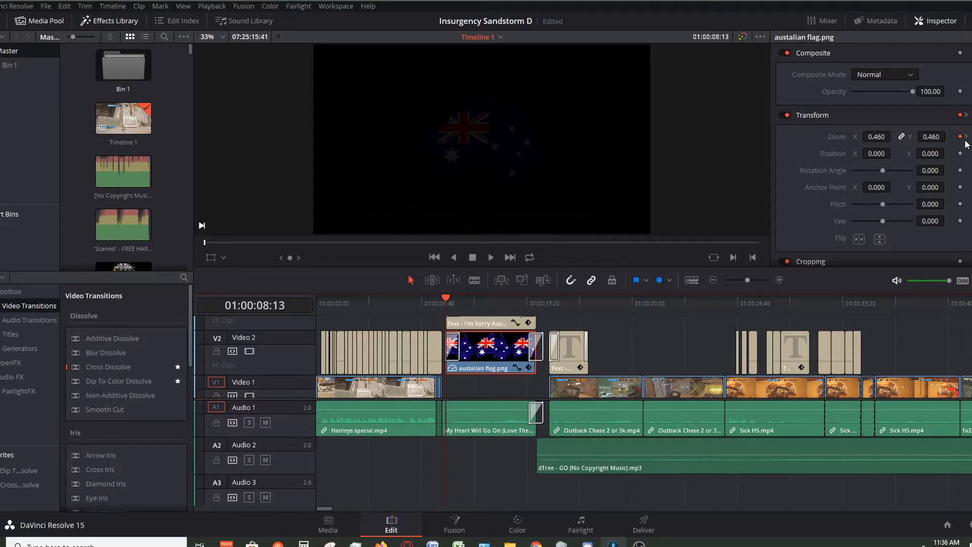
left_click_drag(445, 298, 538, 293)
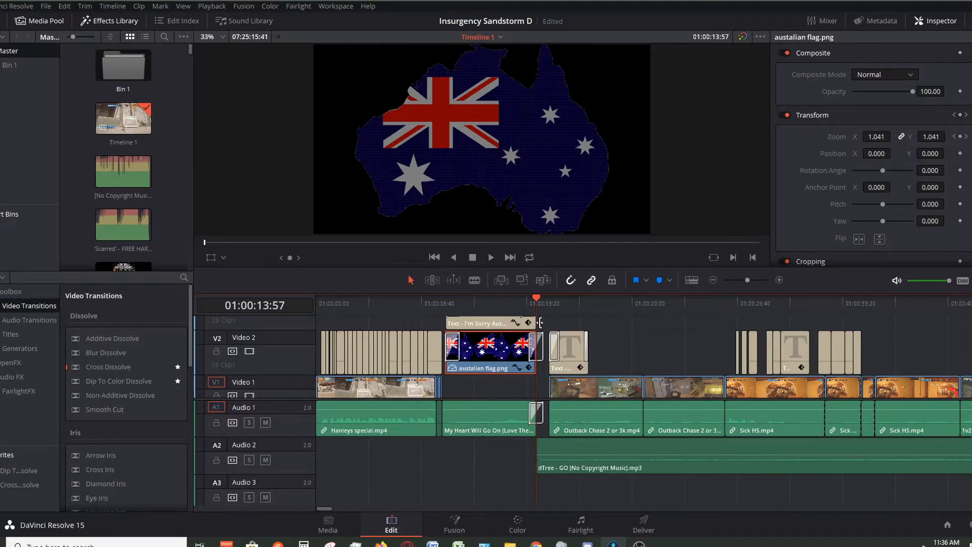
left_click_drag(540, 302, 445, 302)
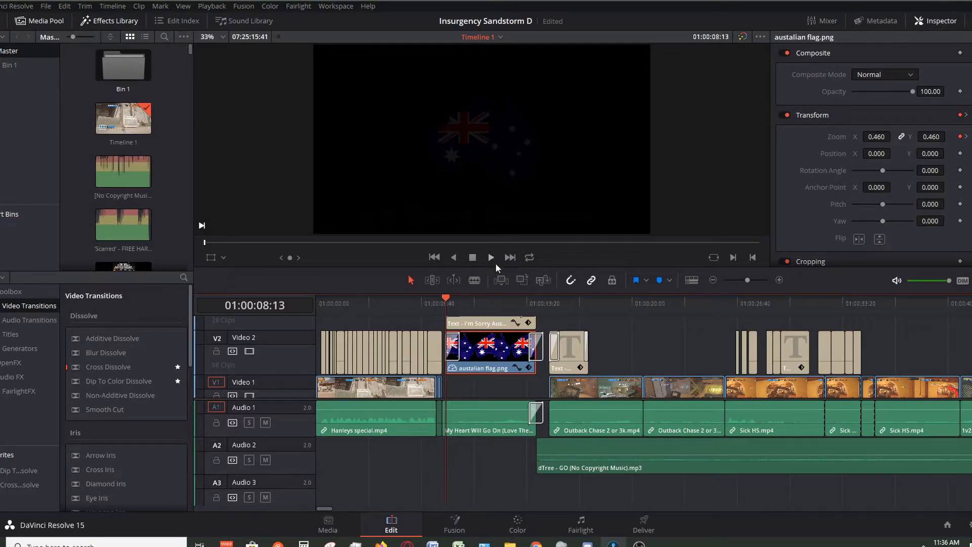
Step: Play the flag section from 01:00:08:13 into the next gameplay clip with Audio 1 muted, and unmute the track
left_click(265, 422)
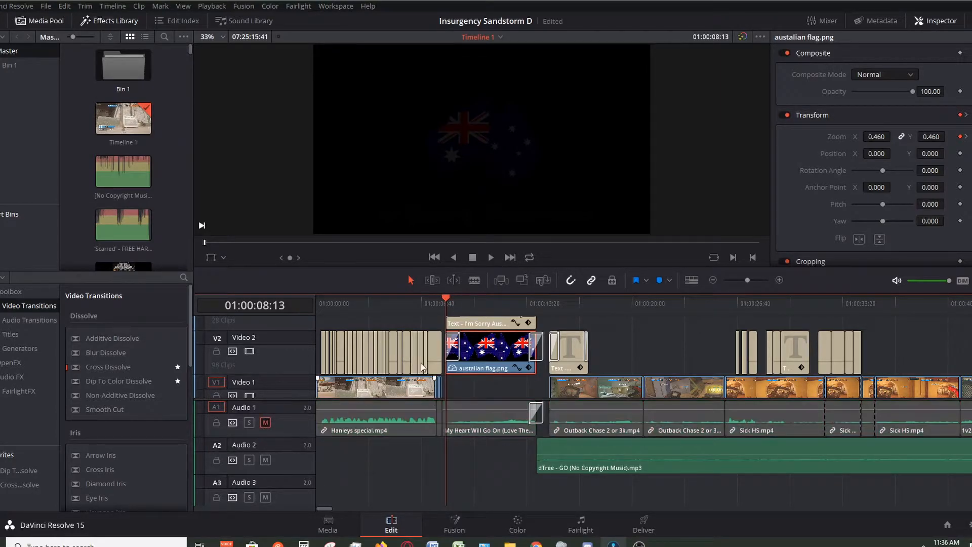
left_click(489, 258)
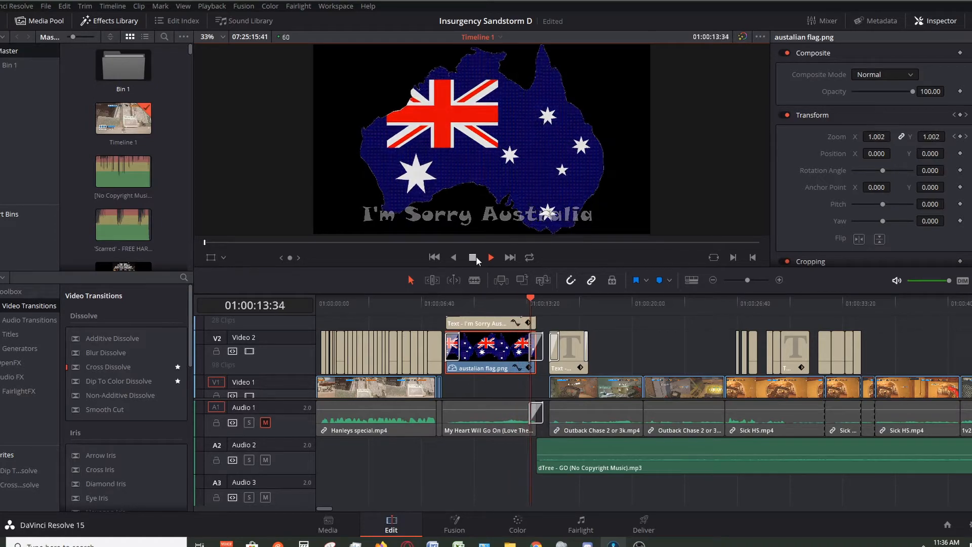
left_click(476, 256)
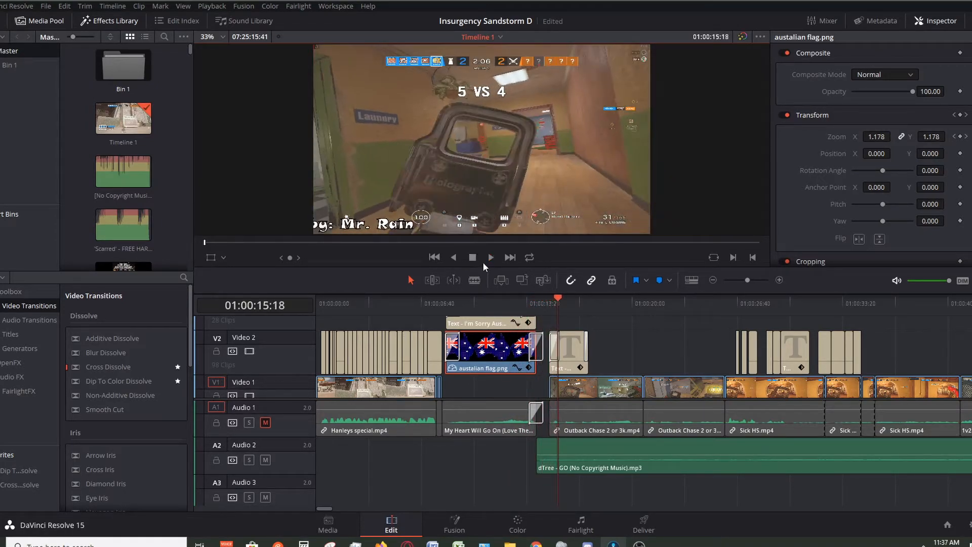
left_click(267, 424)
Step: Set the volume of the "dTree - GO (No Copyright Music).mp3" clip on Audio 2 to -24.42 dB
scroll(710, 355, "down", 1)
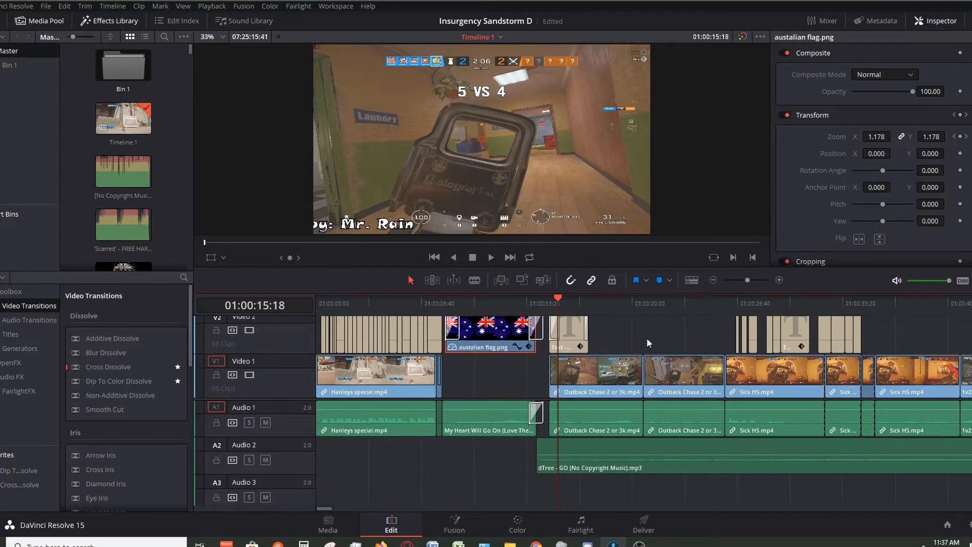
left_click(624, 468)
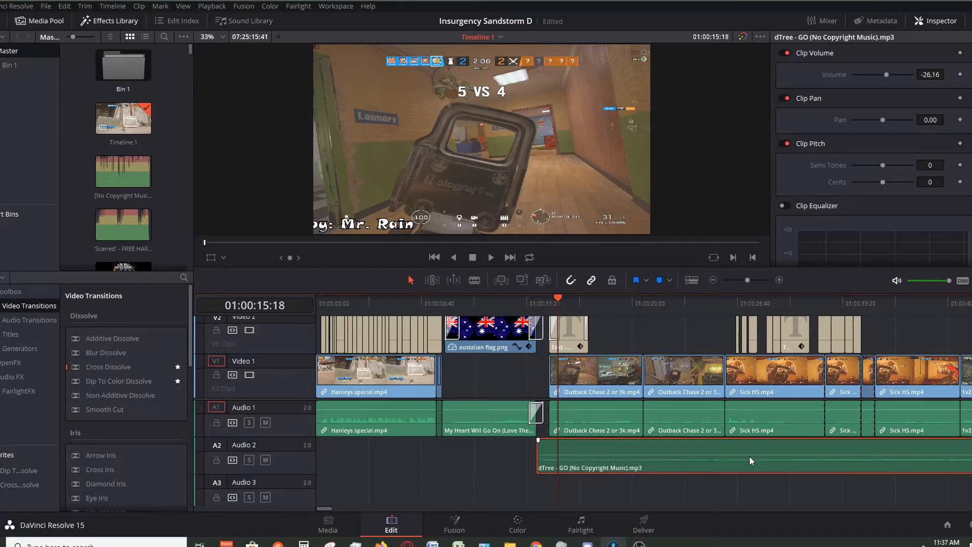
left_click_drag(750, 455, 755, 455)
left_click(712, 280)
left_click(780, 280)
left_click_drag(660, 454, 662, 453)
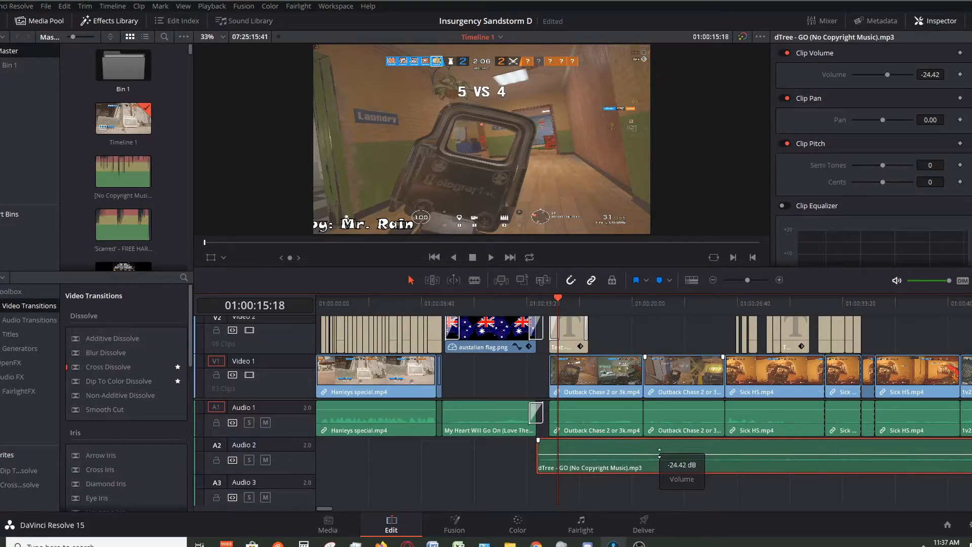
Step: Play the timeline from the music clip's start at 01:00:13:57, stop at 01:00:22:44 and view more of the timeline
key("Up")
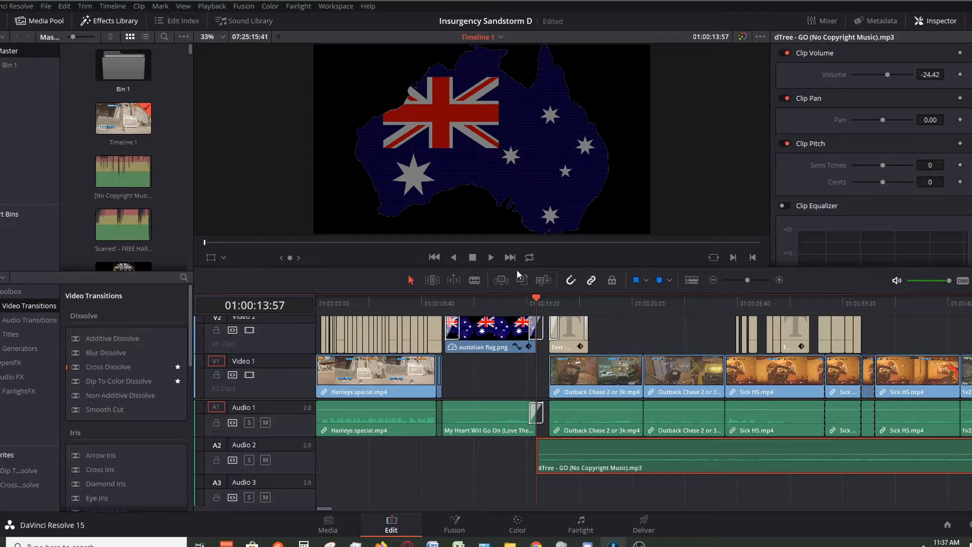
left_click(492, 257)
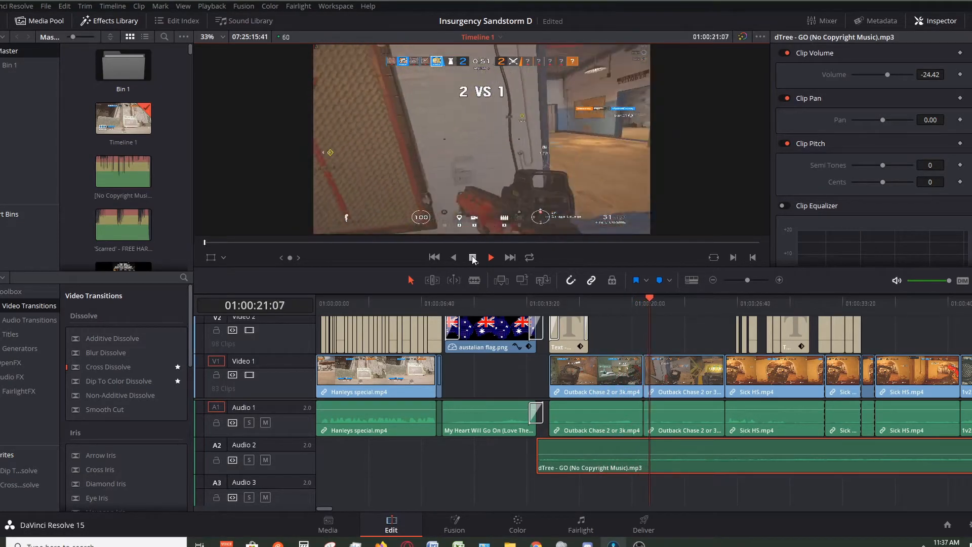
left_click(473, 258)
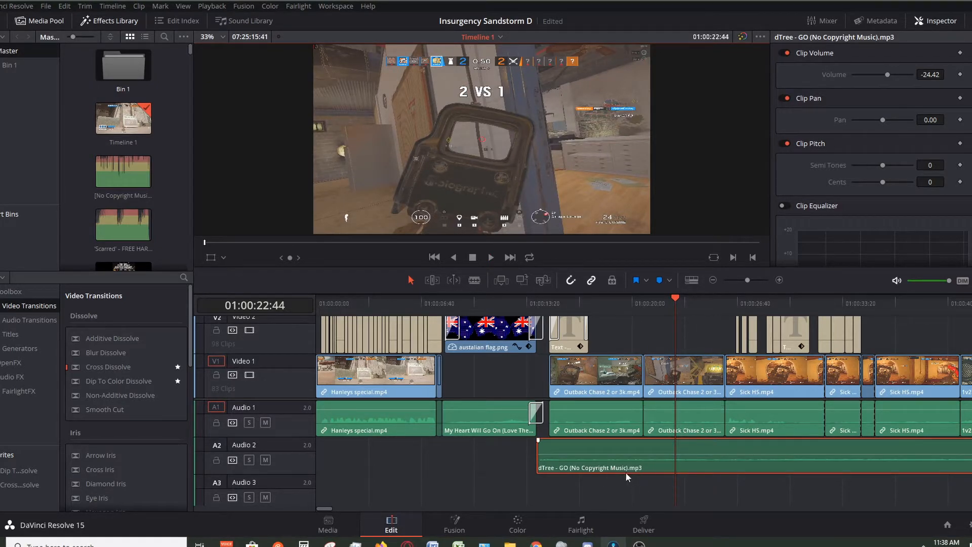
left_click(713, 280)
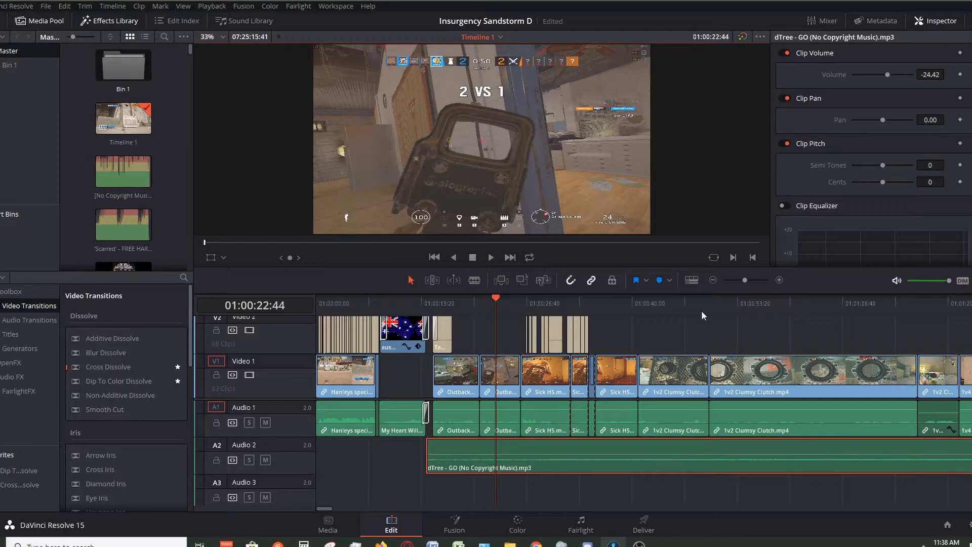
Step: Play the Sick HS.mp4 section from its start at 01:00:25:54, stop at 01:00:36:23 and view its cuts closer
left_click(493, 346)
left_click_drag(494, 297, 524, 296)
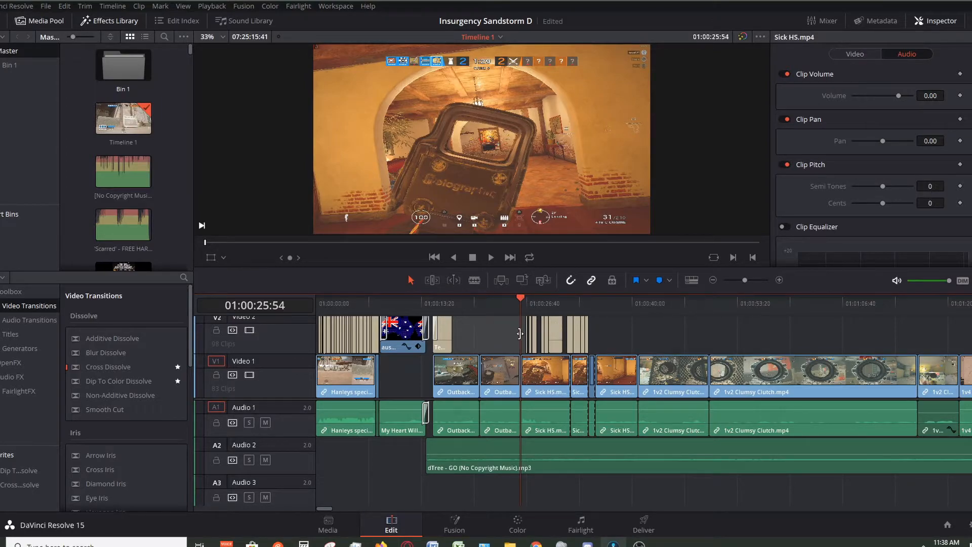
left_click(780, 281)
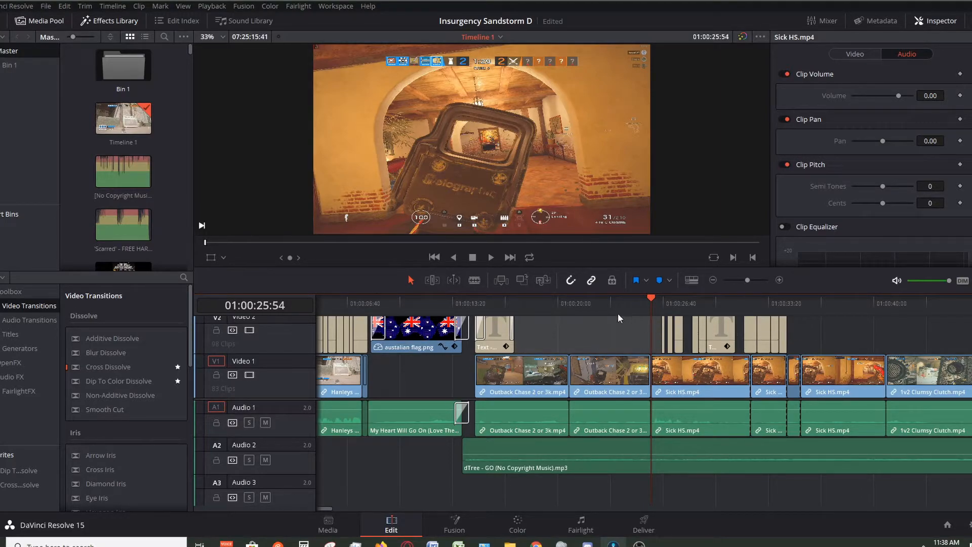
left_click(492, 258)
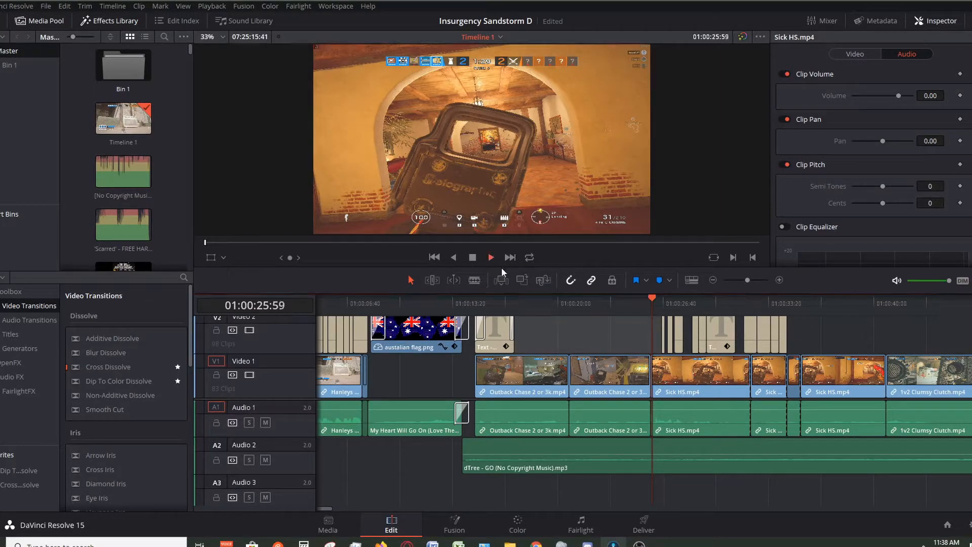
left_click(713, 280)
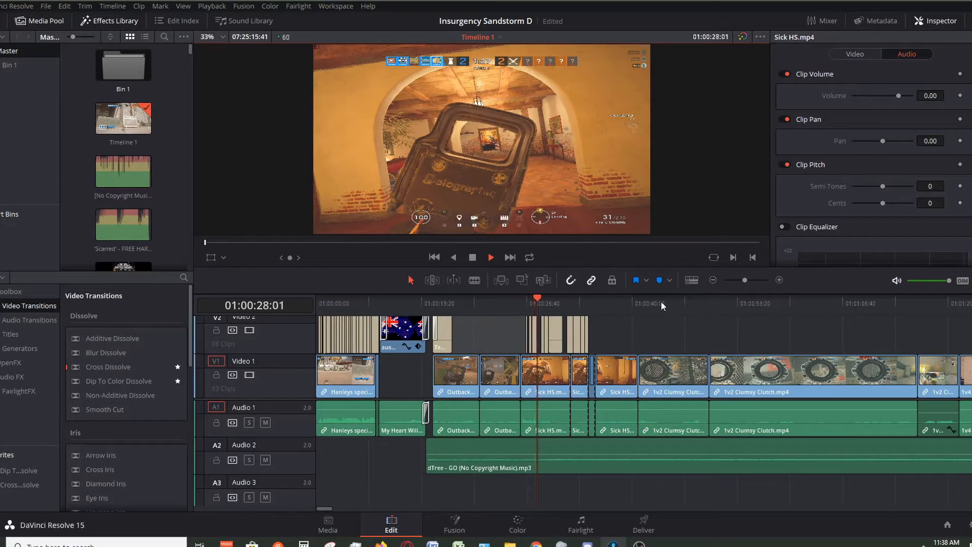
left_click(472, 260)
left_click(779, 280)
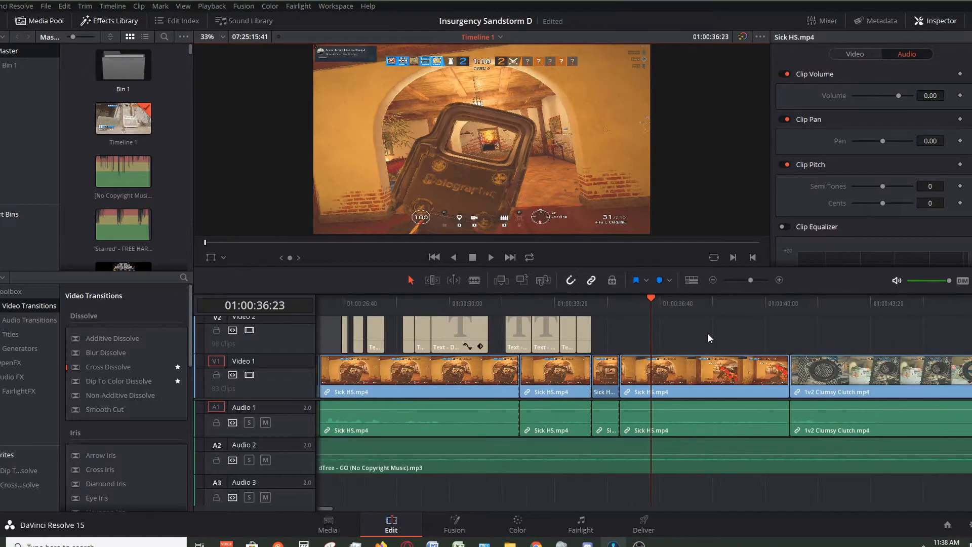
Step: Examine the cuts at both ends of the short Sick HS.mp4 clip, from 01:00:34:31 to 01:00:35:24
mouse_move(603, 305)
left_mouse_down()
mouse_move(573, 298)
mouse_move(592, 299)
left_mouse_up()
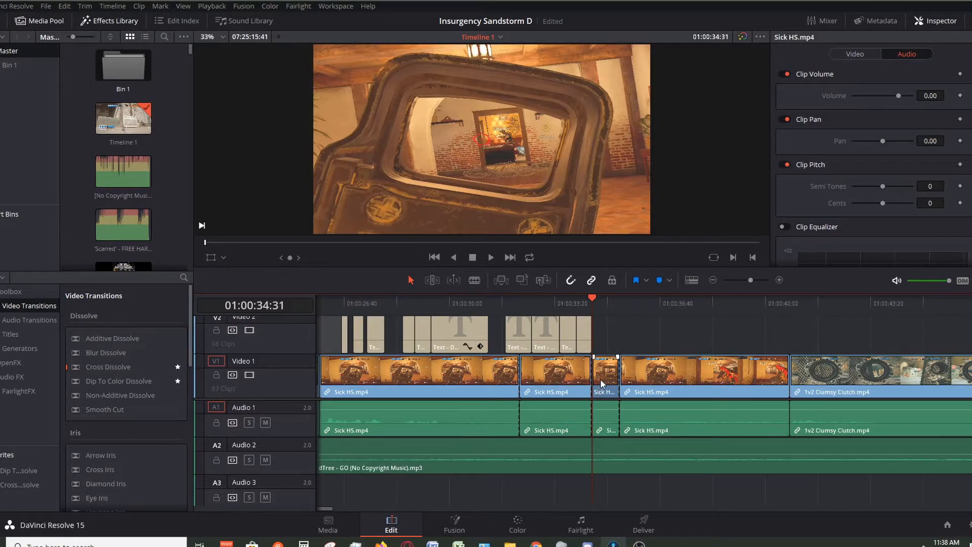
mouse_move(591, 302)
left_mouse_down()
mouse_move(578, 301)
mouse_move(592, 303)
left_mouse_up()
mouse_move(600, 303)
left_mouse_down()
mouse_move(619, 301)
mouse_move(577, 301)
mouse_move(593, 305)
left_mouse_up()
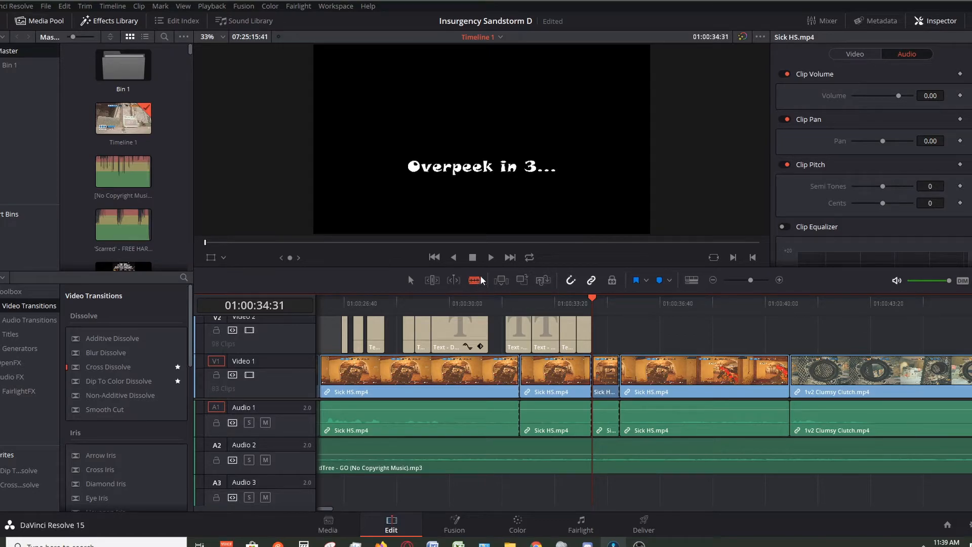
left_click_drag(593, 363, 626, 375)
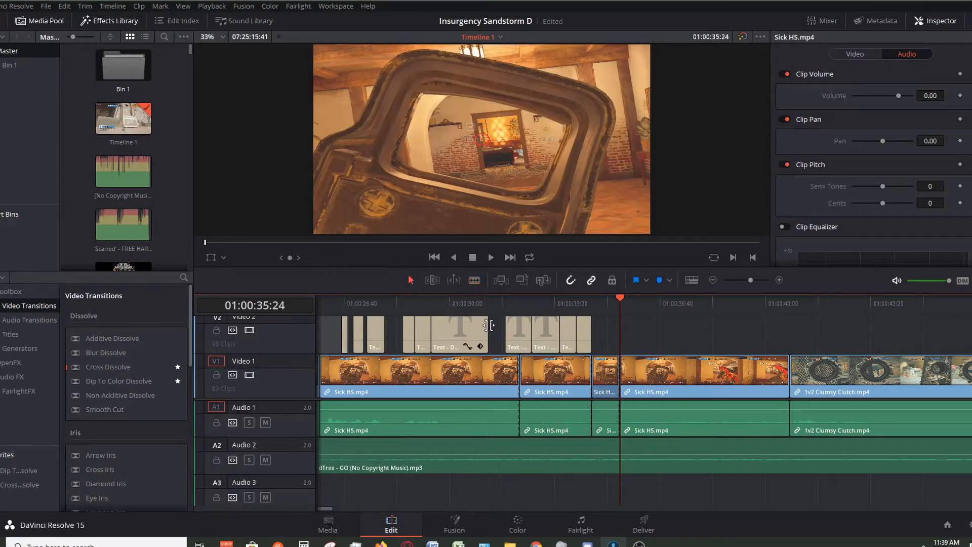
Step: Inspect the Zoom of the short Sick HS.mp4 clip and return to its first frame at 01:00:34:31
left_click(612, 369)
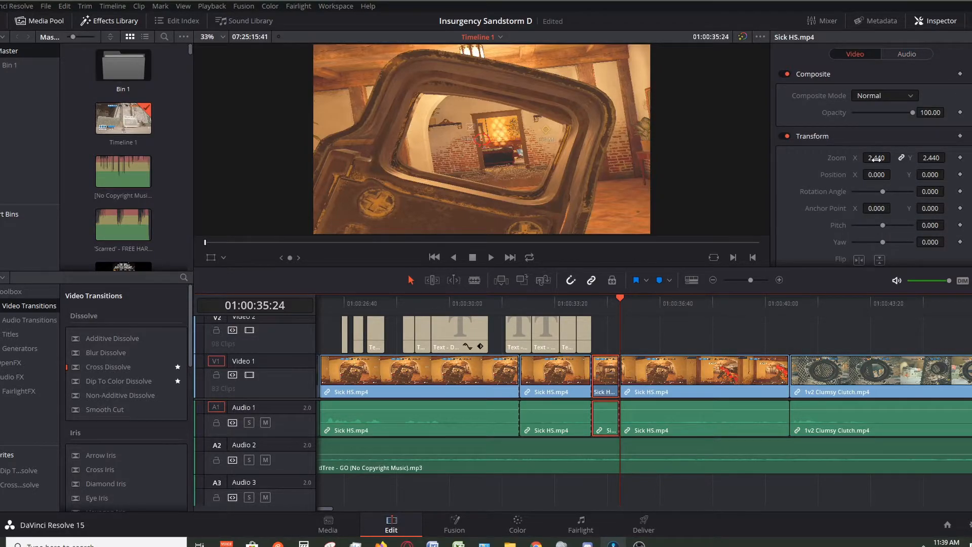
key("Up")
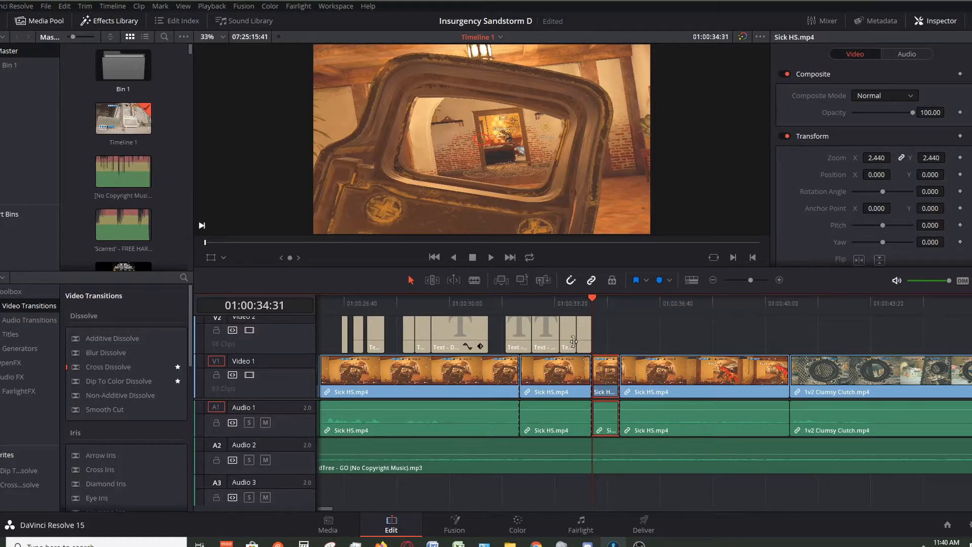
mouse_move(593, 297)
left_mouse_down()
mouse_move(578, 298)
mouse_move(602, 299)
mouse_move(544, 302)
mouse_move(599, 302)
left_mouse_up()
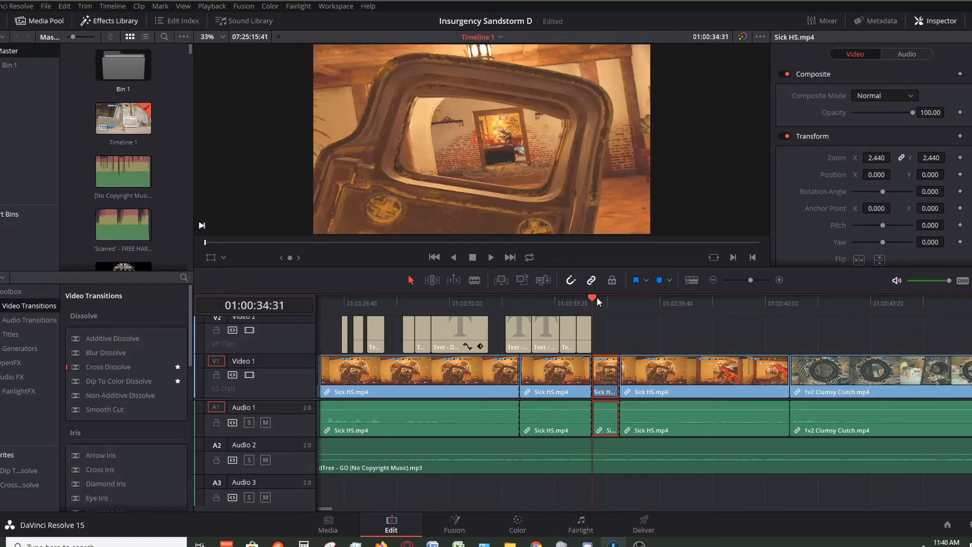
left_click(779, 280)
mouse_move(653, 294)
left_mouse_down()
mouse_move(621, 303)
mouse_move(657, 299)
left_mouse_up()
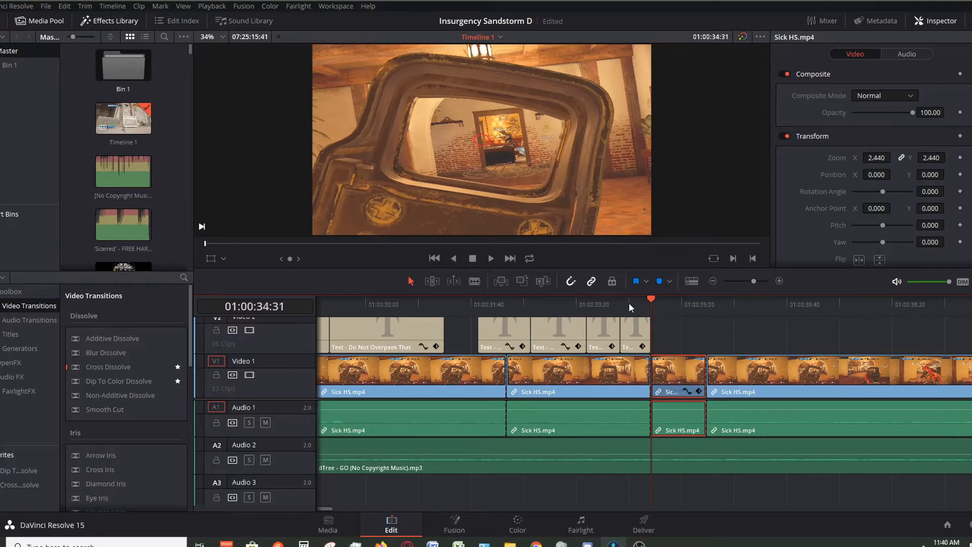
Step: Play from the "Overpeek in 3..." title at 01:00:33:05 through the zoomed-in clip and stop at 01:00:36:40
left_click(561, 302)
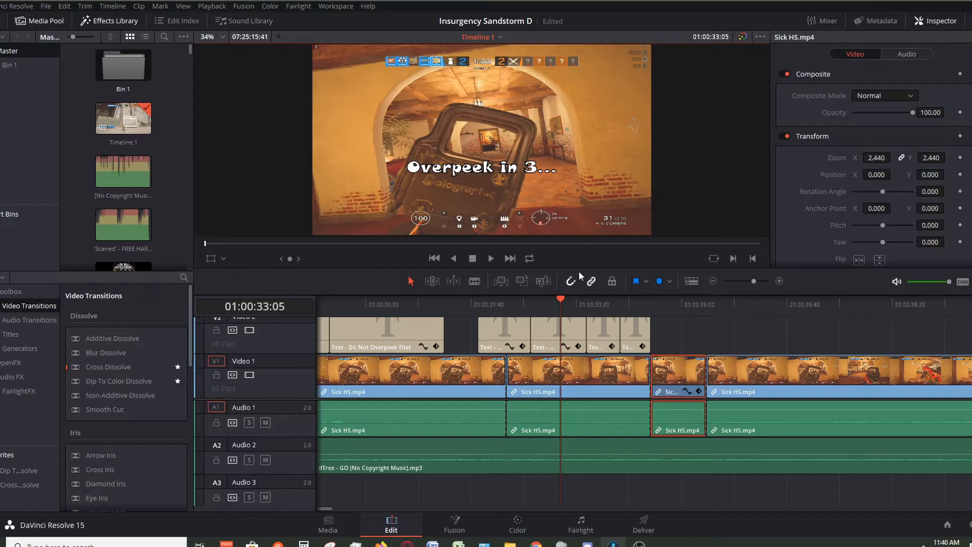
left_click(709, 337)
left_click(713, 281)
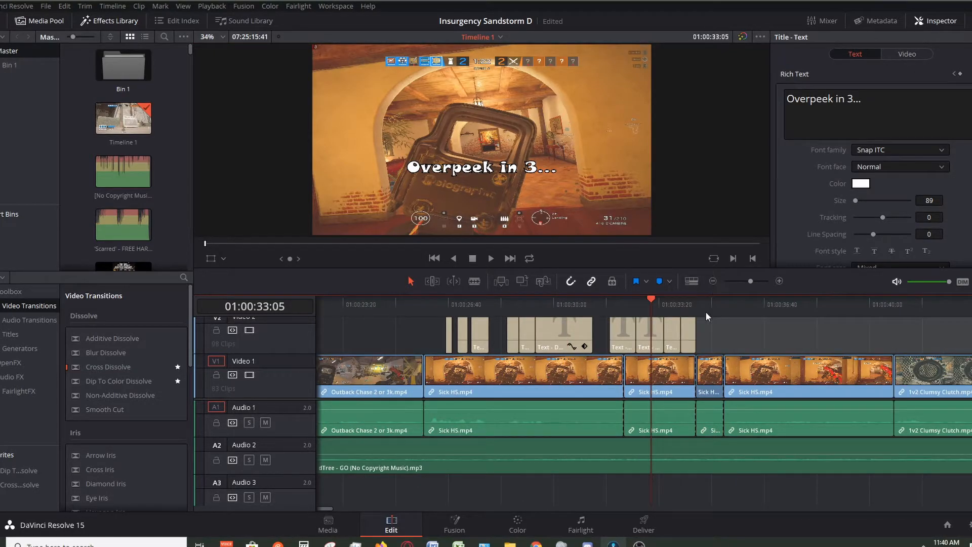
left_click(781, 282)
left_click(491, 259)
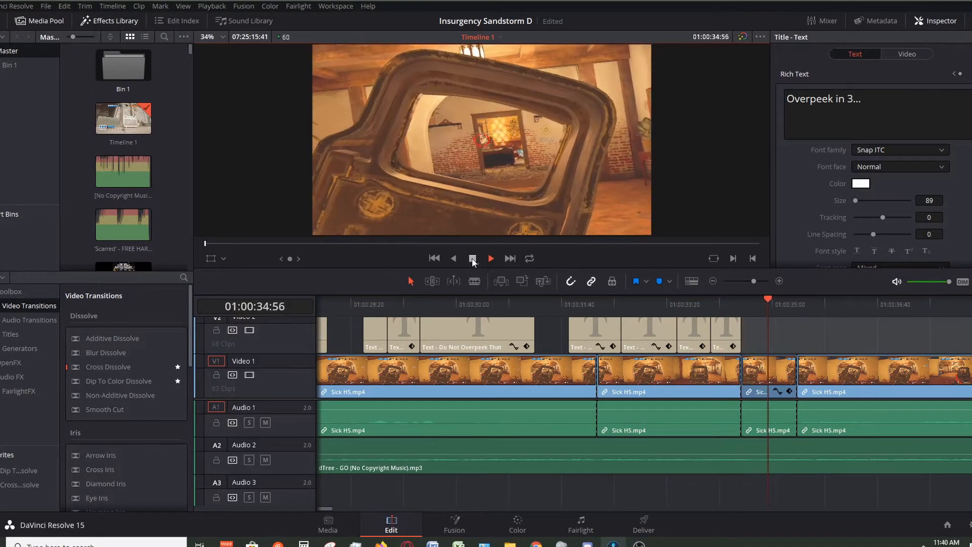
left_click(472, 259)
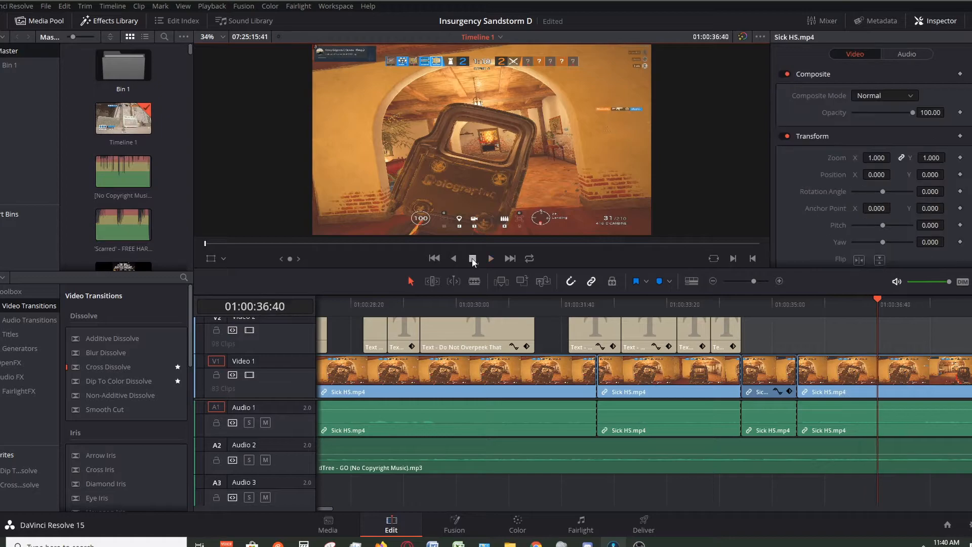
Step: Go to the cut between Sick HS.mp4 and 1v2 Clumsy Clutch.mp4 at 01:00:40:47 and view it closer
left_click(714, 281)
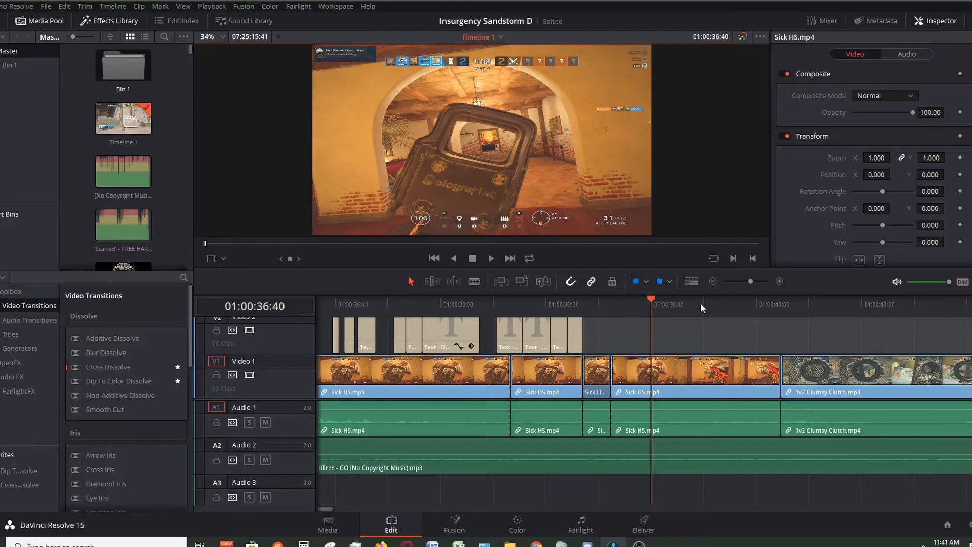
left_click(713, 281)
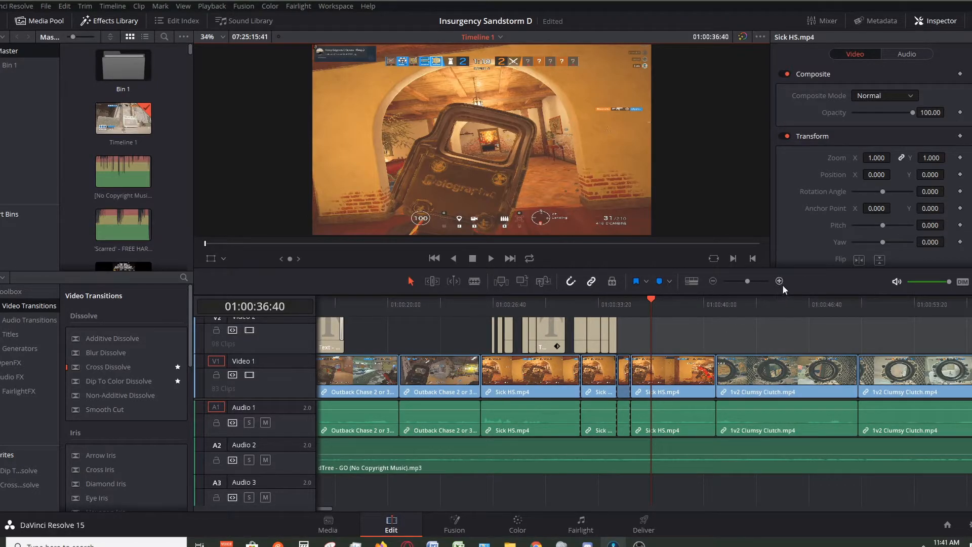
left_click_drag(695, 307, 715, 305)
left_click(713, 281)
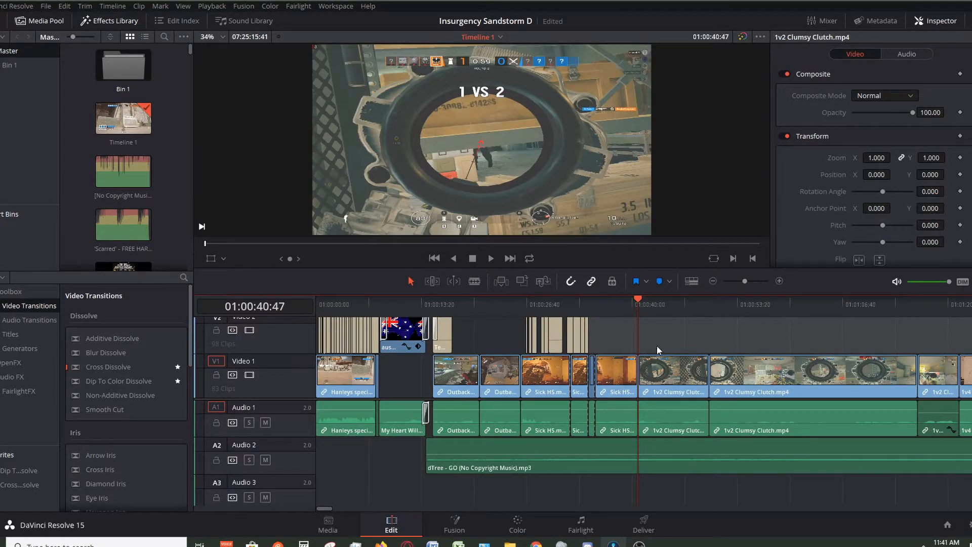
left_click(780, 281)
left_click(779, 281)
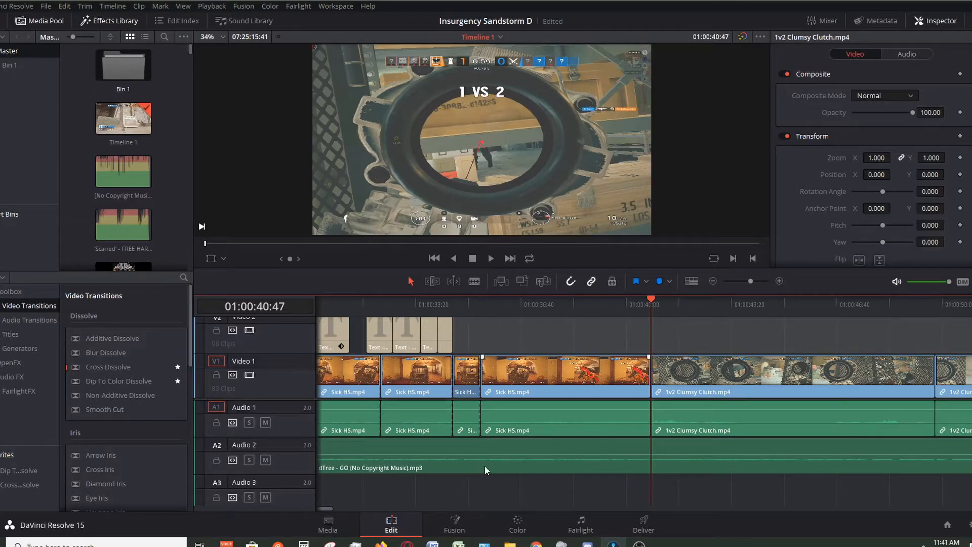
Step: Play from 01:00:38:32 across the cut into 1v2 Clumsy Clutch.mp4, stop, and return to the cut at 01:00:40:47
left_click_drag(680, 307, 581, 302)
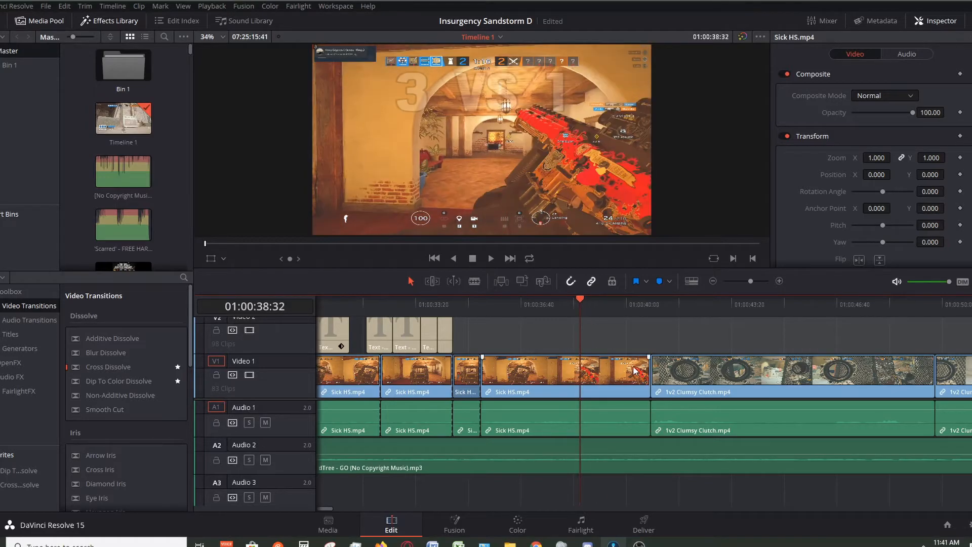
left_click(489, 258)
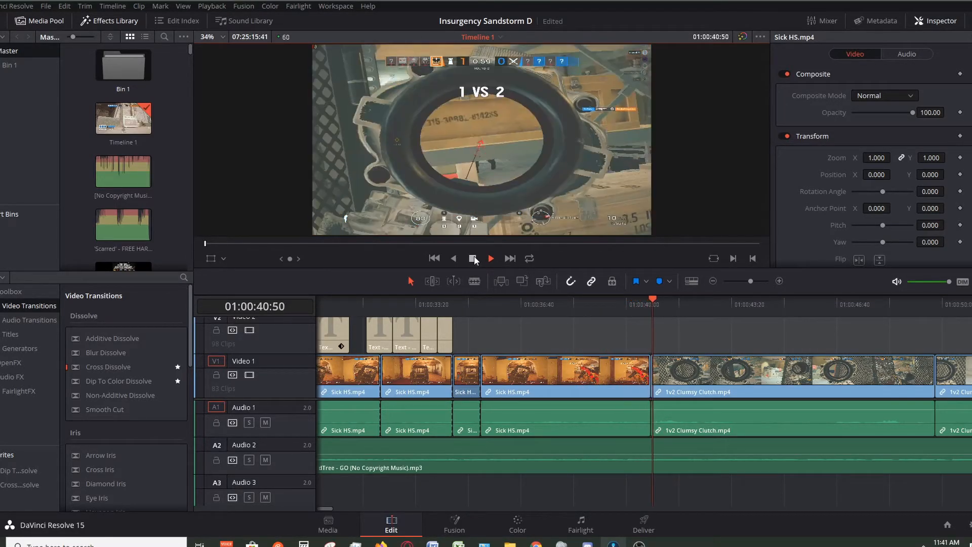
left_click(473, 258)
left_click(650, 302)
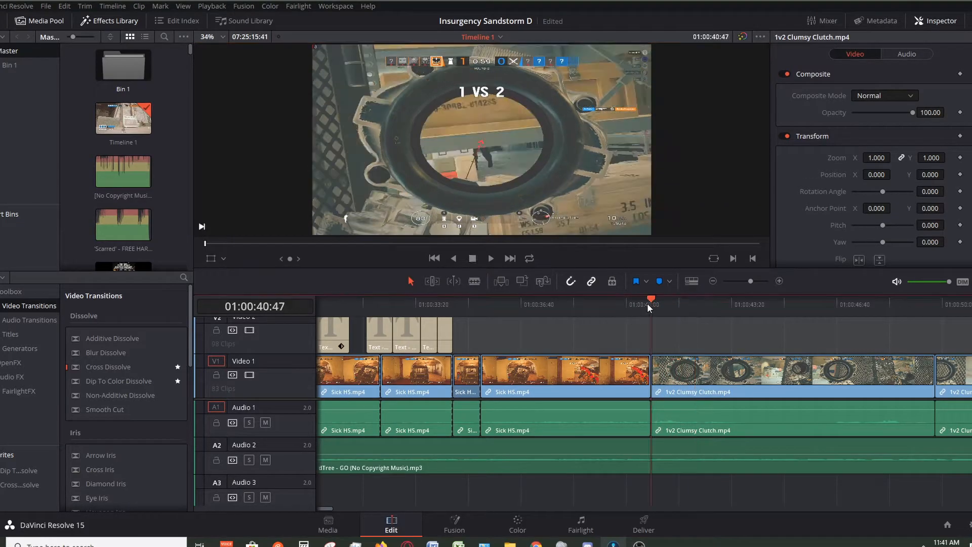
Step: Mute Audio 1 and play from shortly before the 1v2 Clumsy Clutch.mp4 cut, stopping at 01:00:41:39, to hear the music alone
left_click(619, 309)
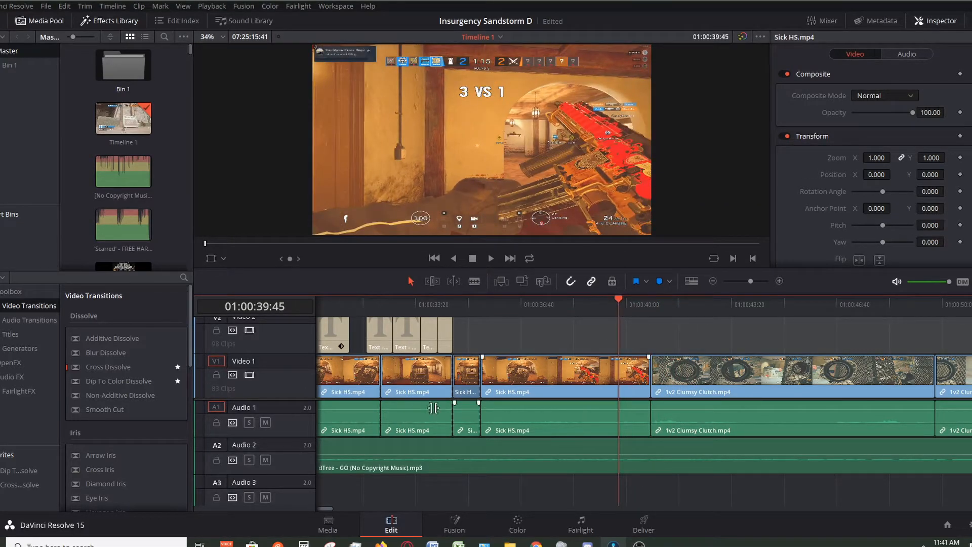
left_click(265, 422)
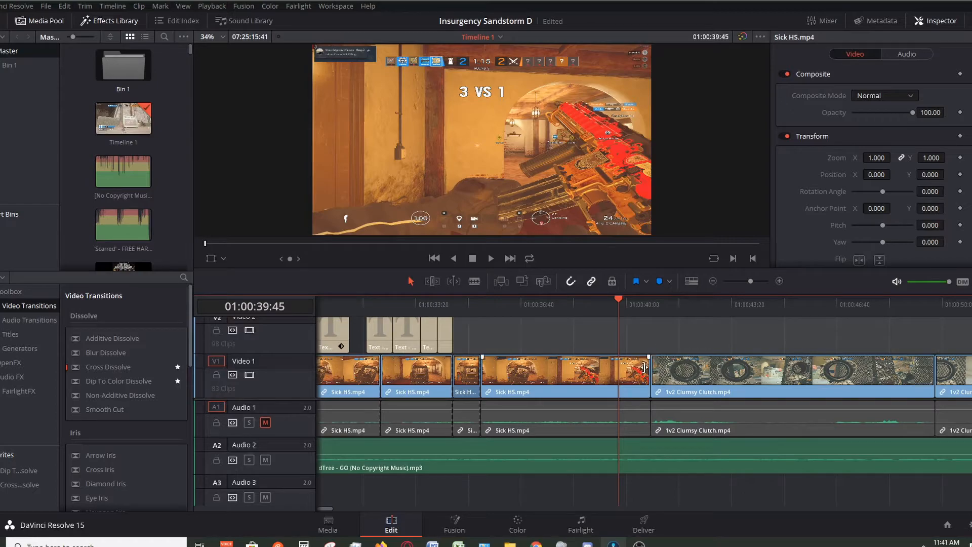
left_click_drag(612, 303, 609, 303)
left_click(491, 259)
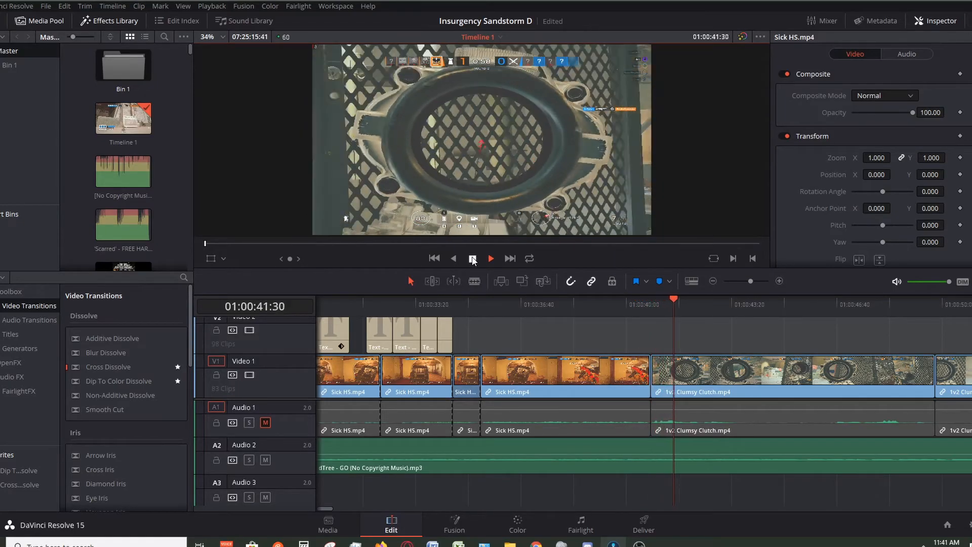
left_click(472, 259)
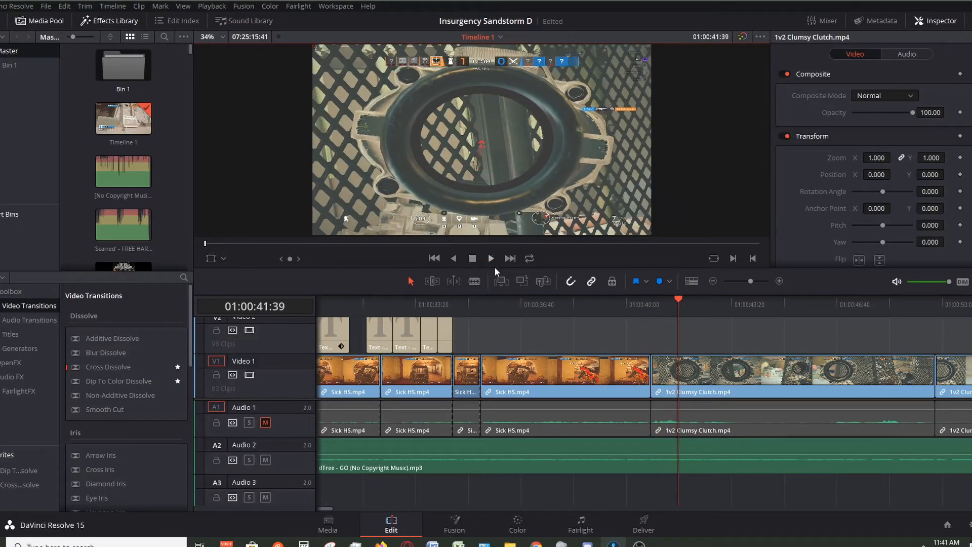
Step: Replay the transition from Sick HS.mp4 into 1v2 Clumsy Clutch.mp4 with only the music audible, starting about a second before the cut
left_click(650, 314)
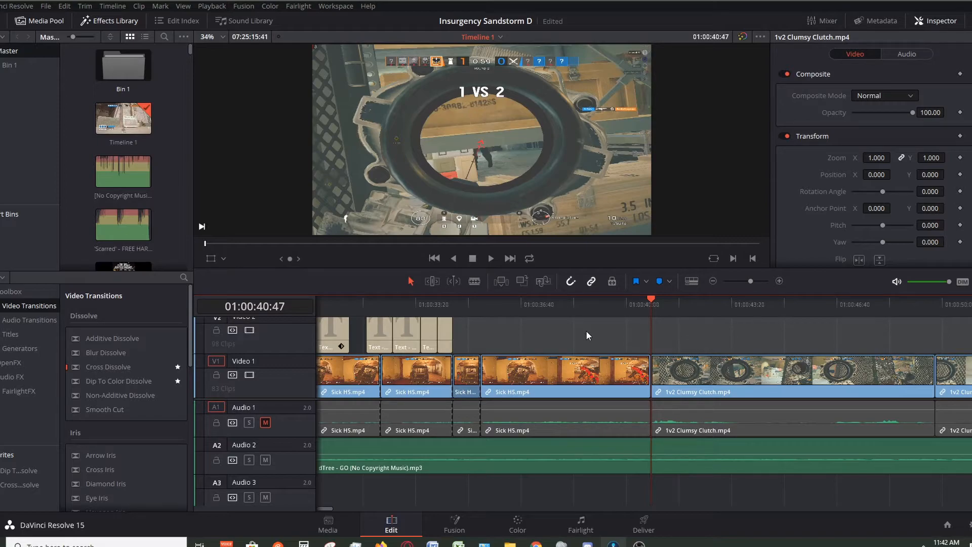
left_click(635, 310)
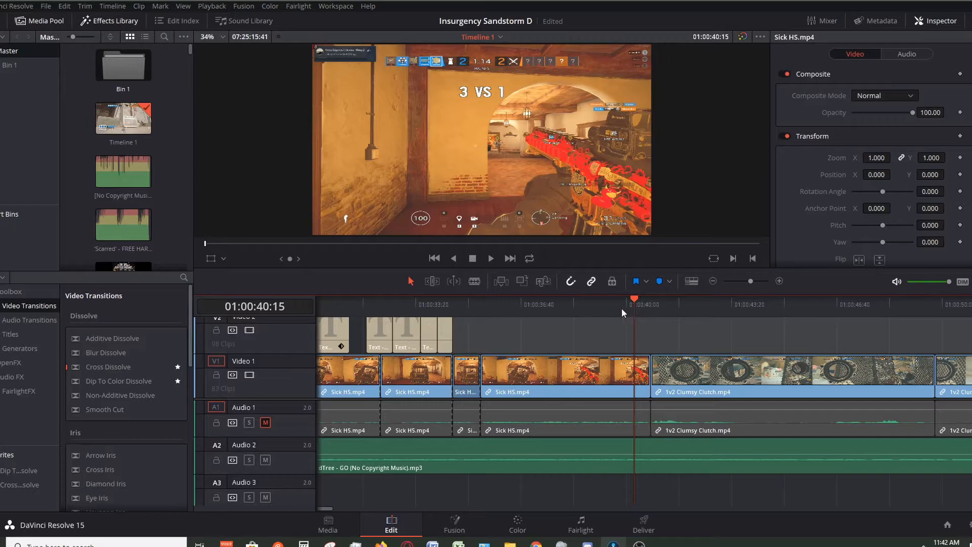
left_click(621, 306)
left_click(492, 258)
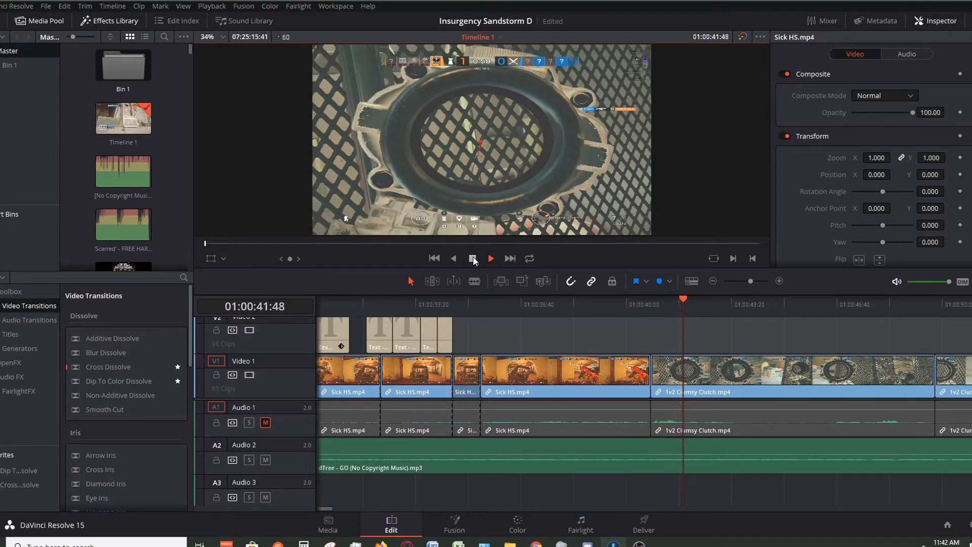
left_click(473, 258)
Step: Play from 01:00:48:46 across the cut between the two 1v2 Clumsy Clutch.mp4 clips and stop at 01:00:51:49
left_click(713, 281)
left_click(753, 314)
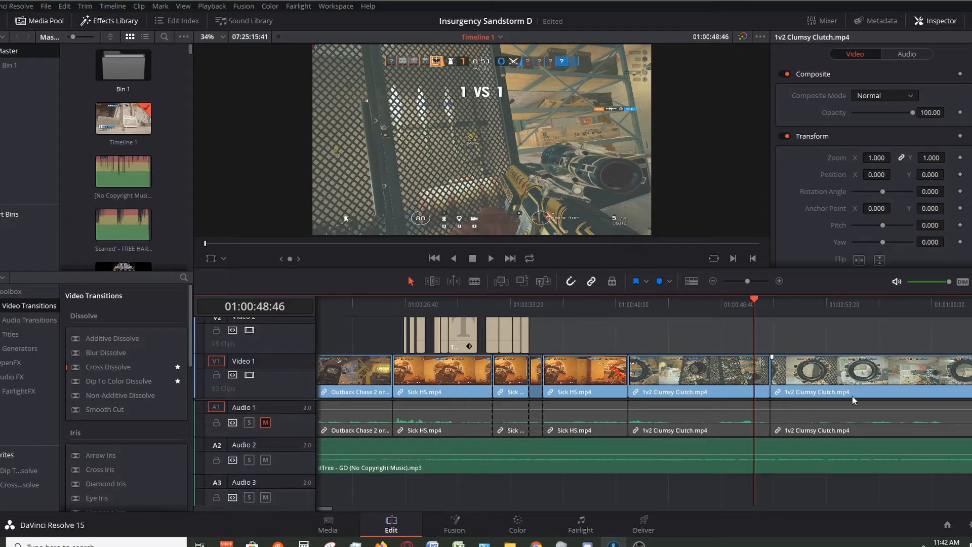
left_click(714, 281)
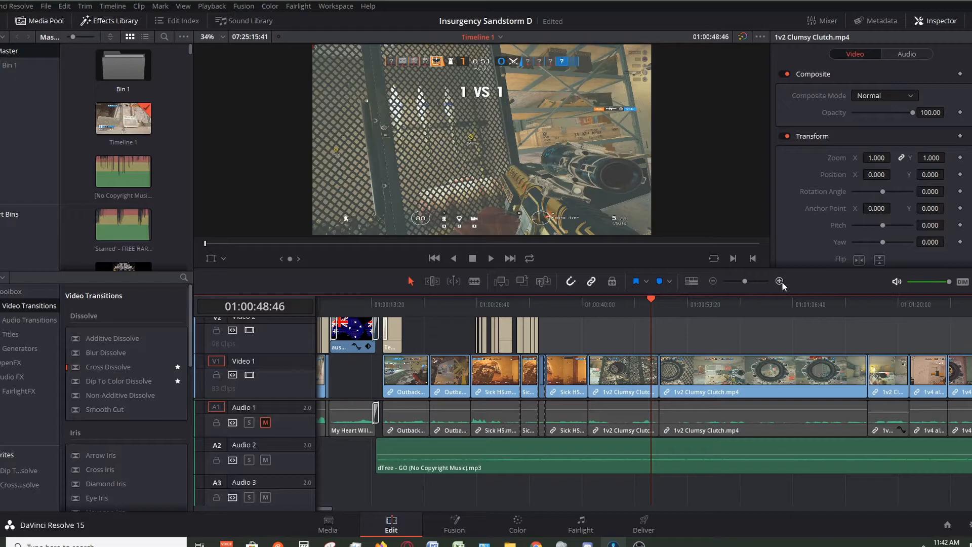
left_click(781, 281)
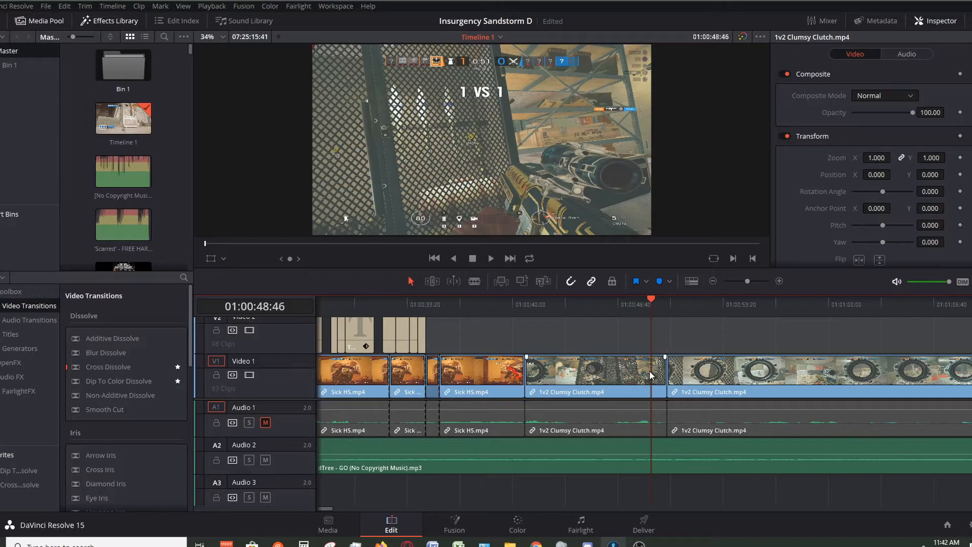
left_click(486, 259)
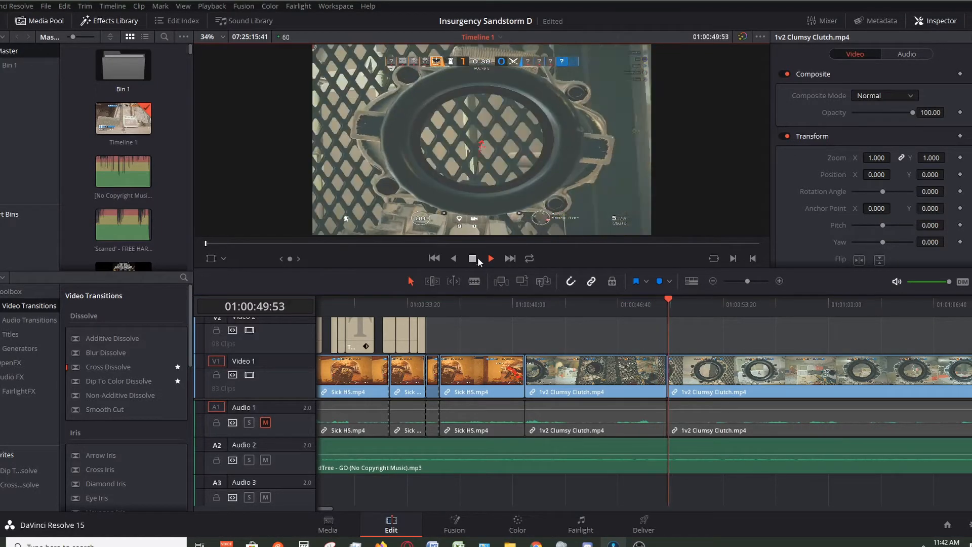
left_click(478, 259)
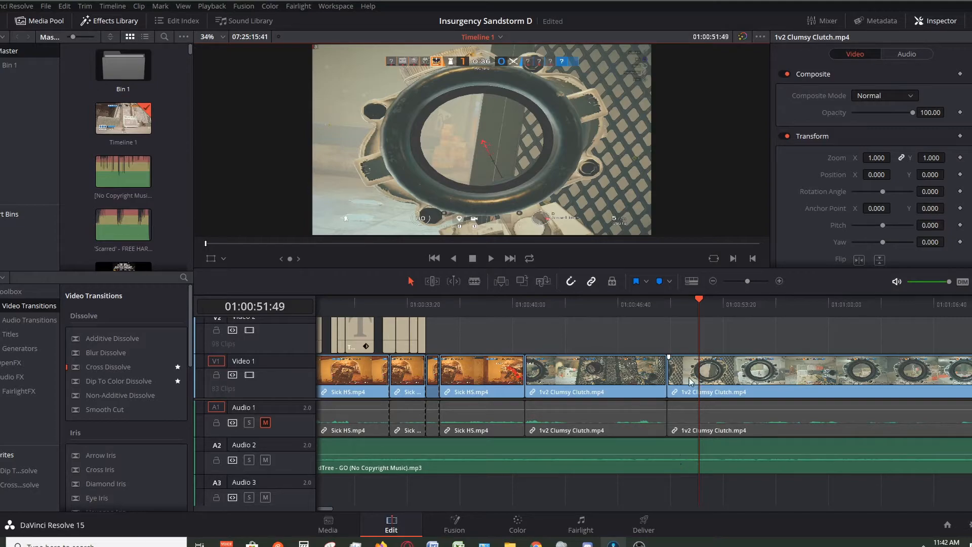
Step: With Audio 1 still muted, play from 01:01:12:24 across the cut into the short third 1v2 Clumsy Clutch.mp4 clip and return to the cut at 01:01:16:12
left_click(713, 281)
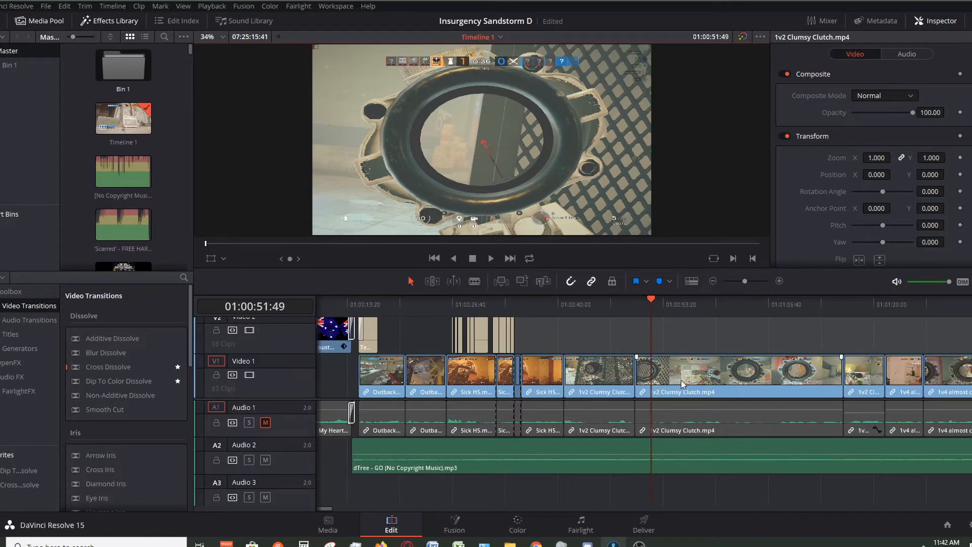
left_click_drag(657, 303, 819, 299)
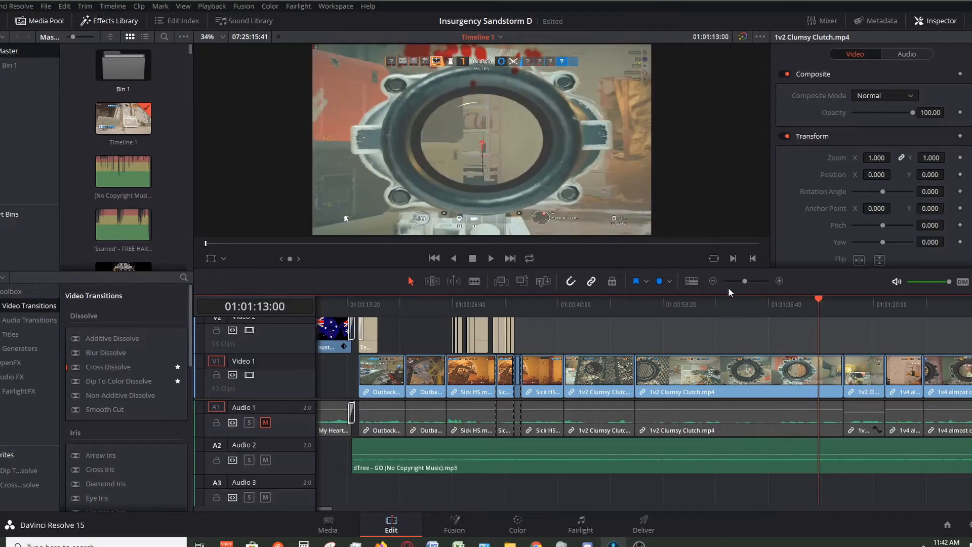
left_click(714, 281)
left_click(779, 281)
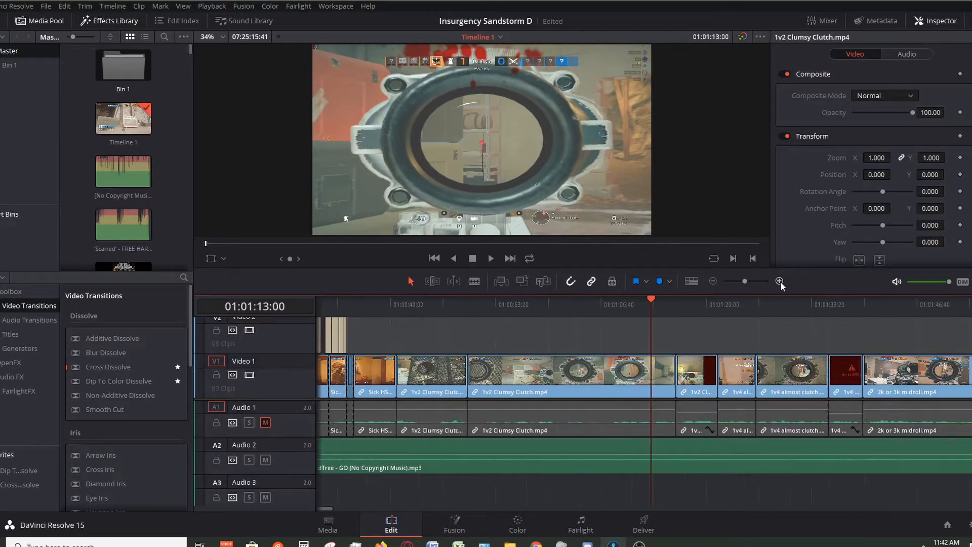
left_click_drag(655, 310, 659, 306)
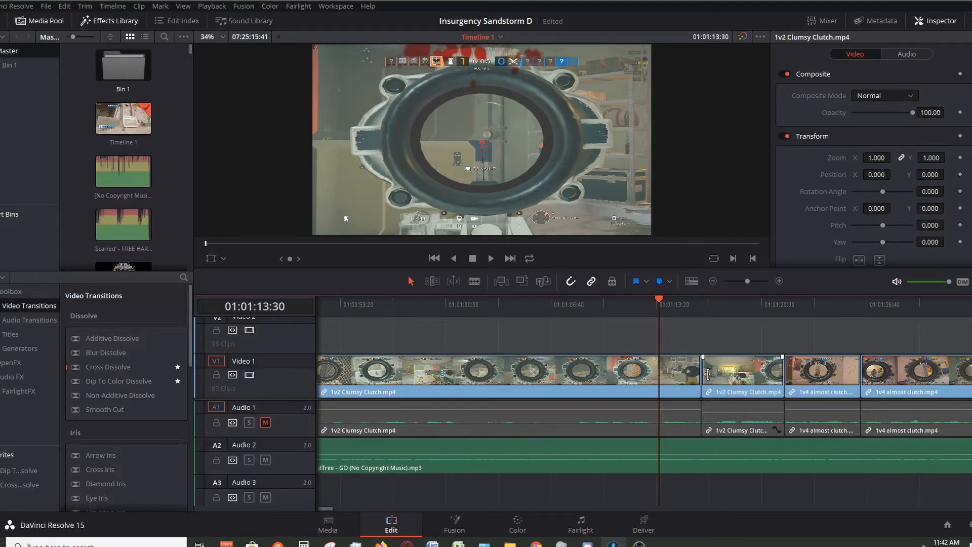
left_click(642, 304)
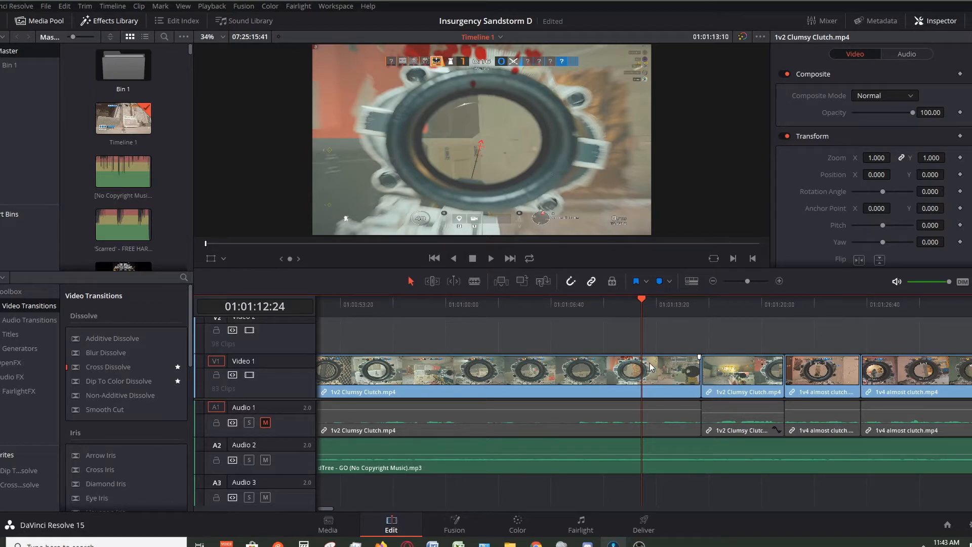
left_click(490, 259)
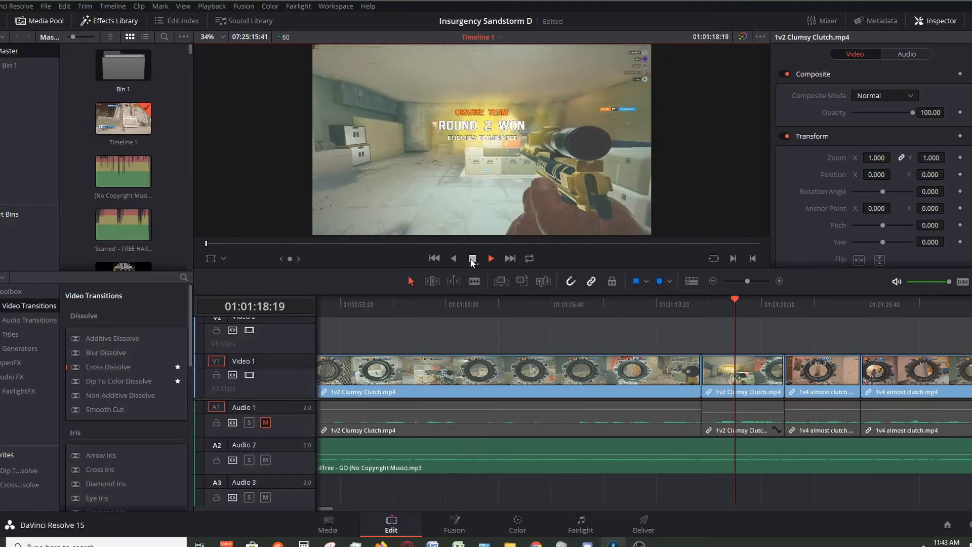
left_click(703, 305)
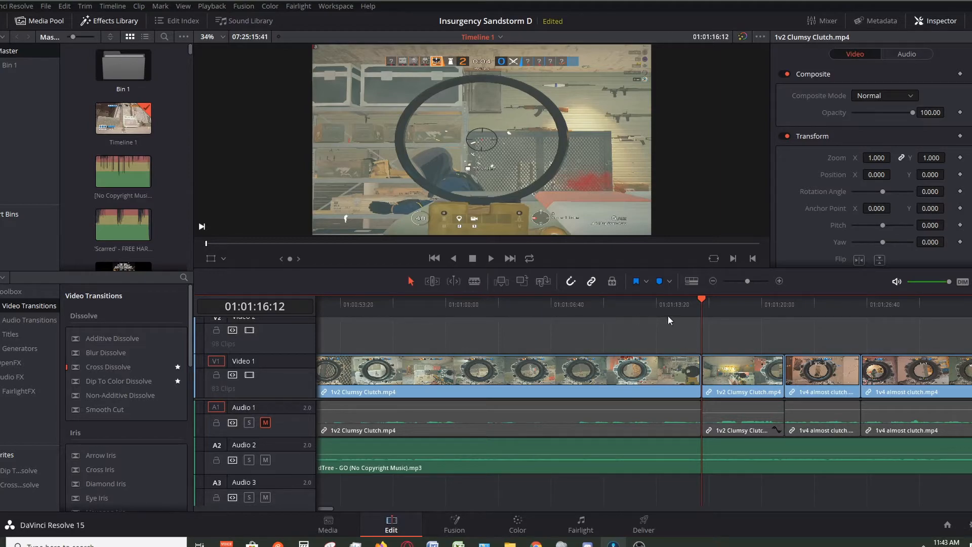
Step: Unmute Audio 1 and play from 01:01:14:56 across the cut between the 1v2 Clumsy Clutch.mp4 clips, stopping at 01:01:21:11
left_click(264, 422)
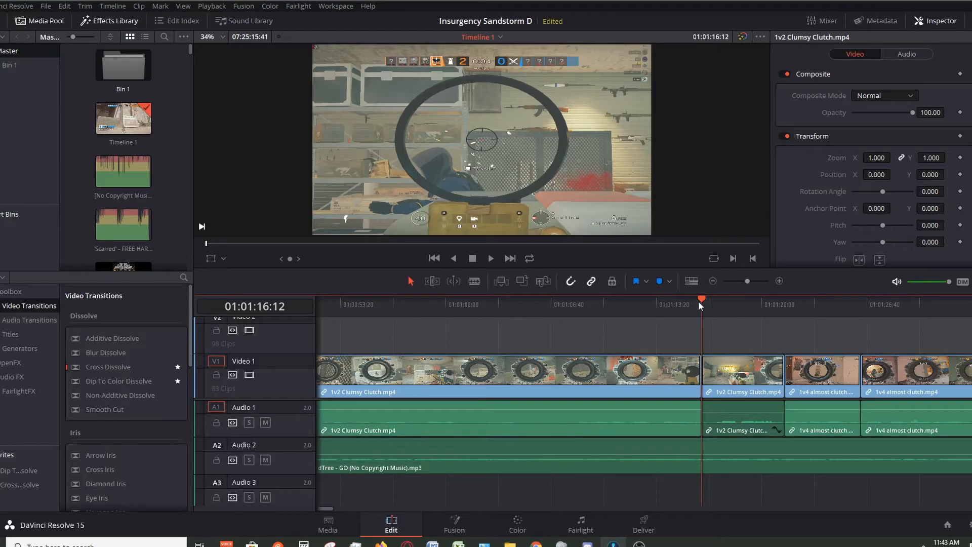
left_click(676, 301)
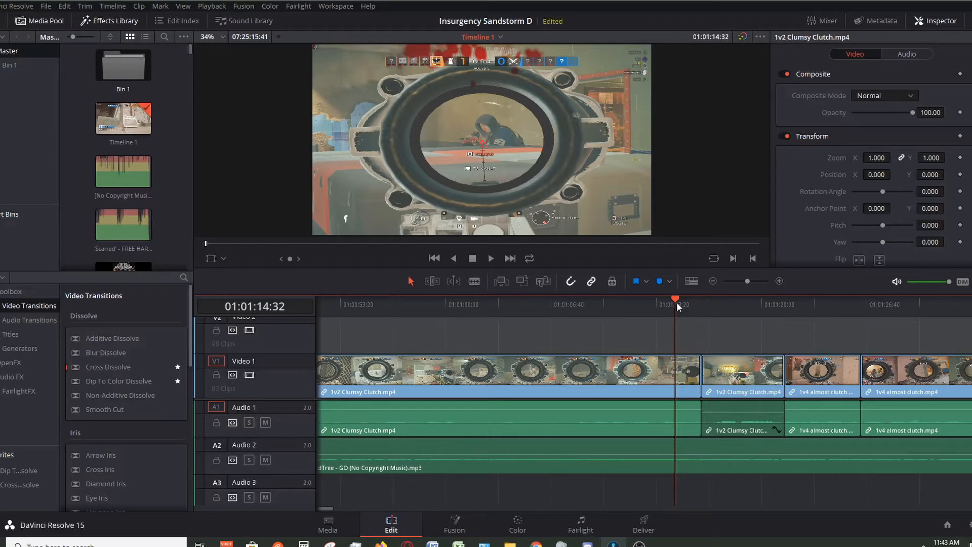
left_click_drag(676, 302, 702, 302)
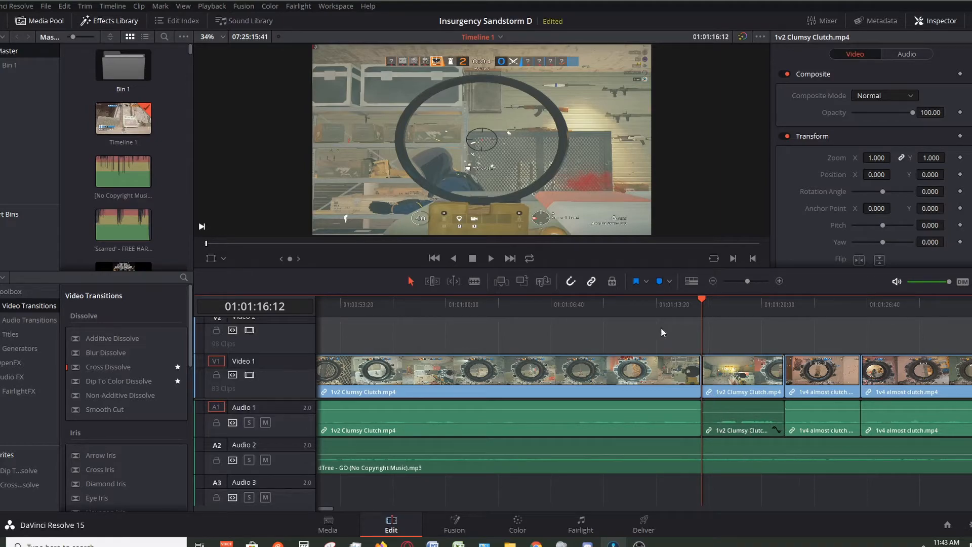
left_click_drag(689, 303, 683, 303)
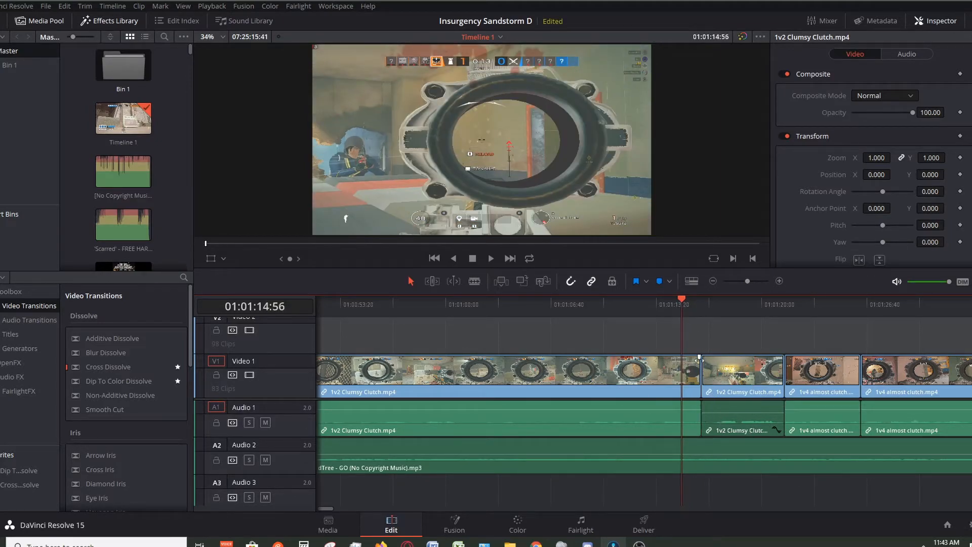
left_click(491, 258)
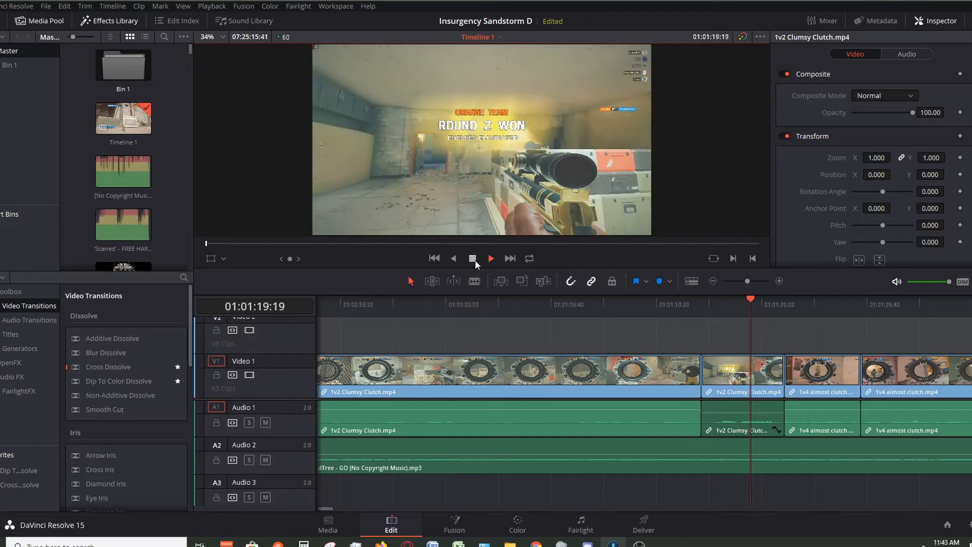
left_click(475, 260)
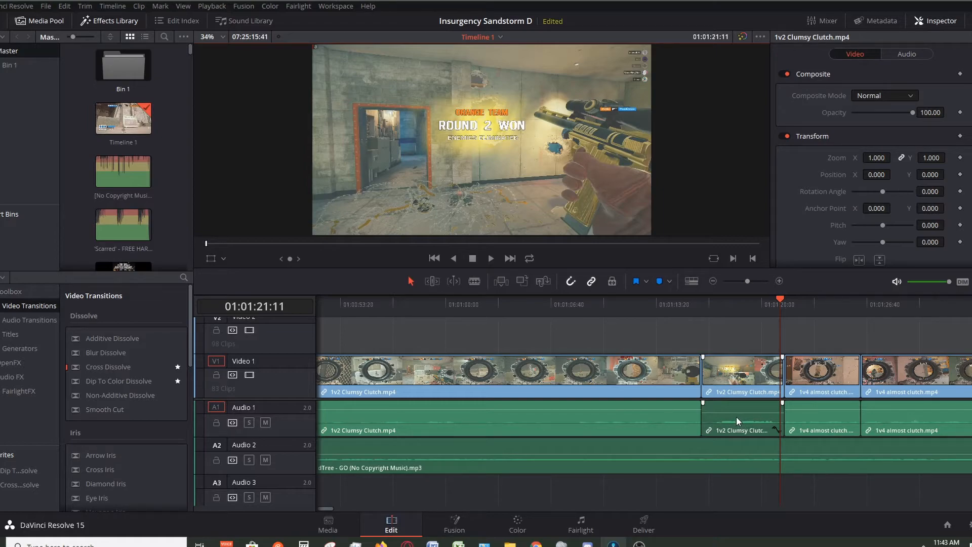
Step: Replay the same 1v2 Clumsy Clutch.mp4 cut with all audio from 01:01:14:40 and stop at 01:01:19:01
left_click(712, 281)
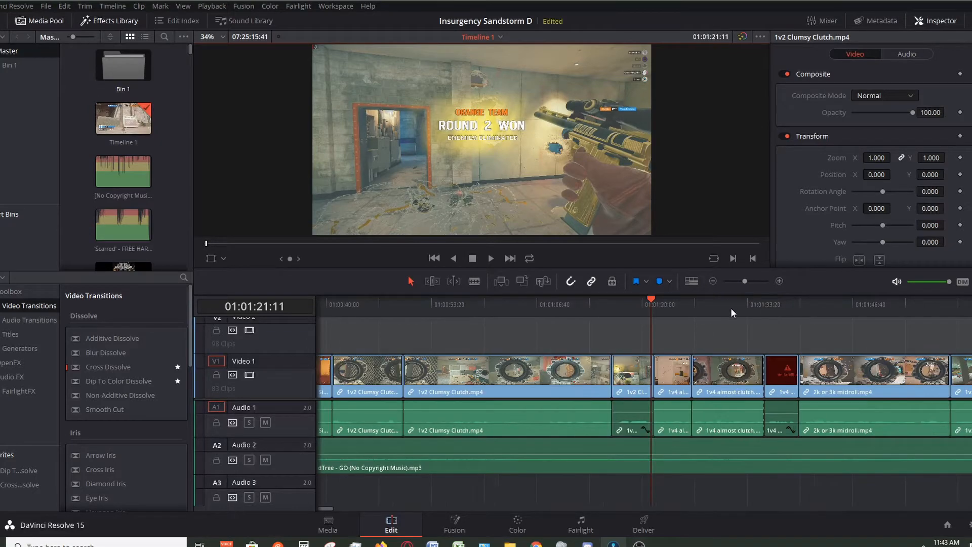
mouse_move(600, 311)
left_mouse_down()
mouse_move(612, 311)
mouse_move(592, 311)
mouse_move(600, 310)
left_mouse_up()
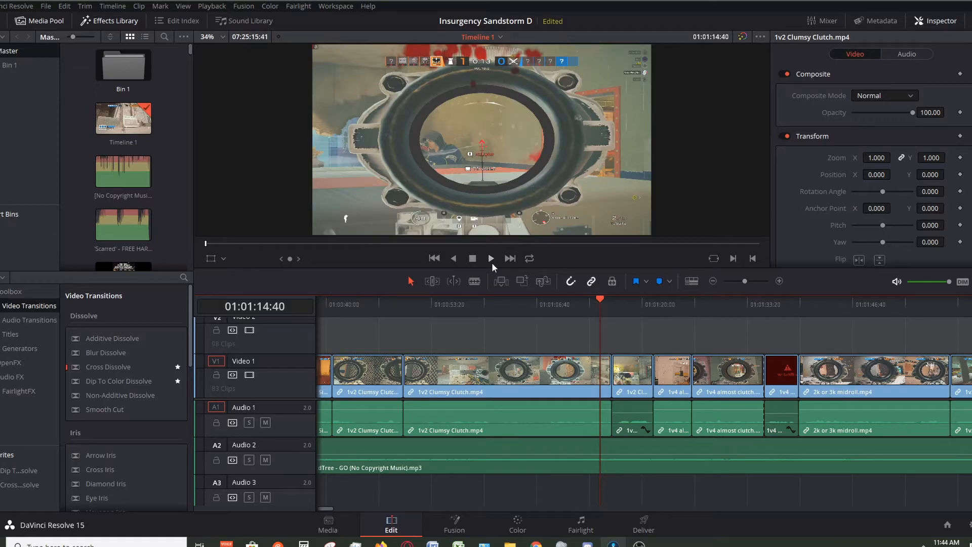
left_click(491, 261)
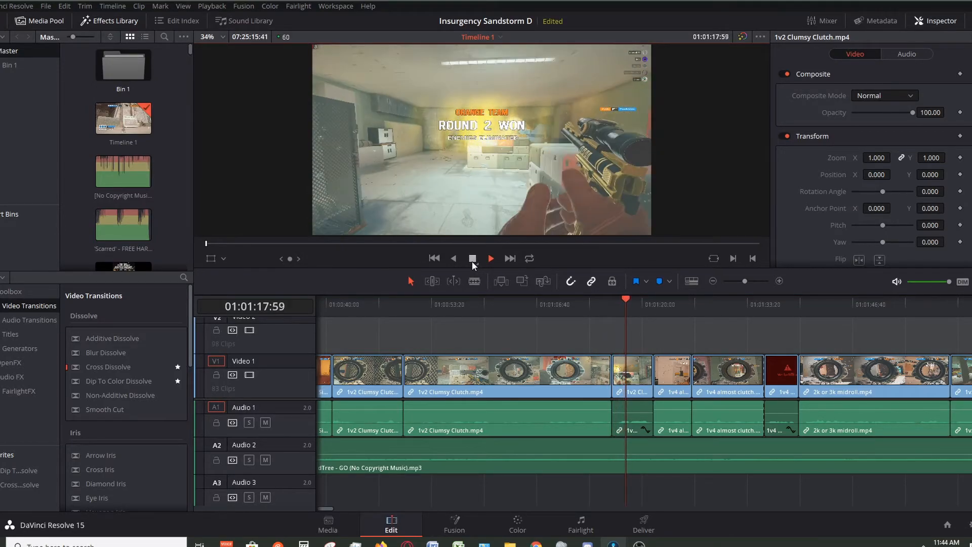
left_click(472, 261)
Step: Play the transition from 1v2 Clumsy Clutch.mp4 into 1v4 almost clutch.mp4 twice, stopping the second time just past the next cut
left_click(724, 284)
left_click(783, 281)
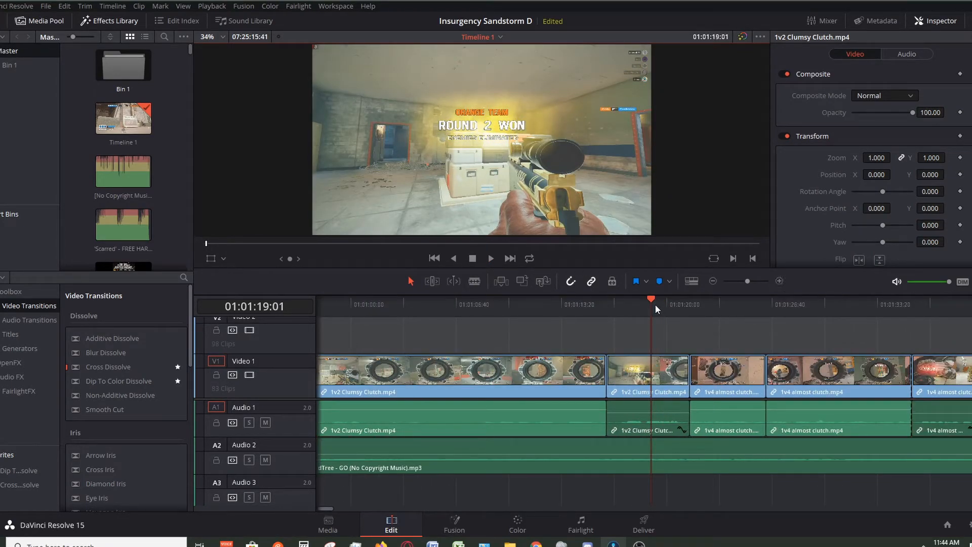
left_click_drag(648, 308, 682, 307)
left_click(491, 259)
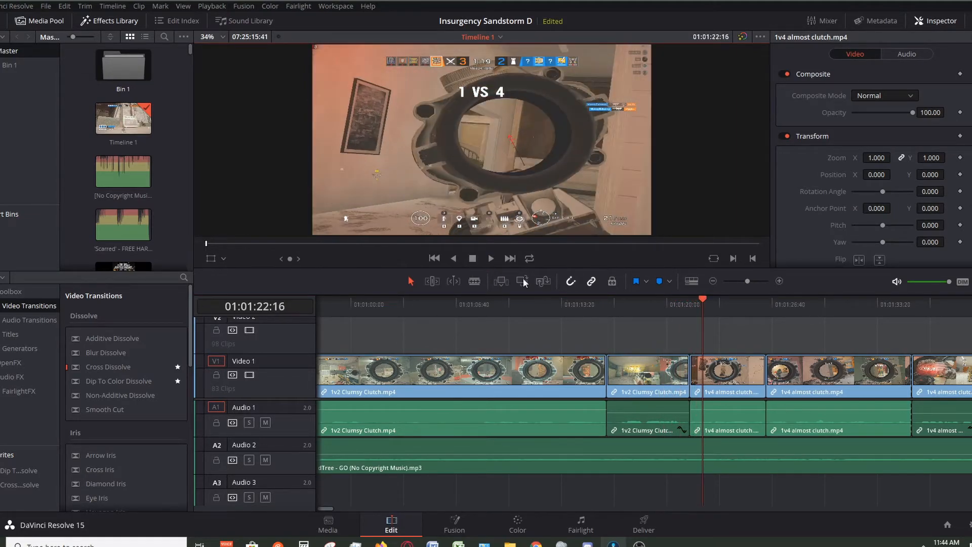
left_click(669, 308)
left_click(487, 257)
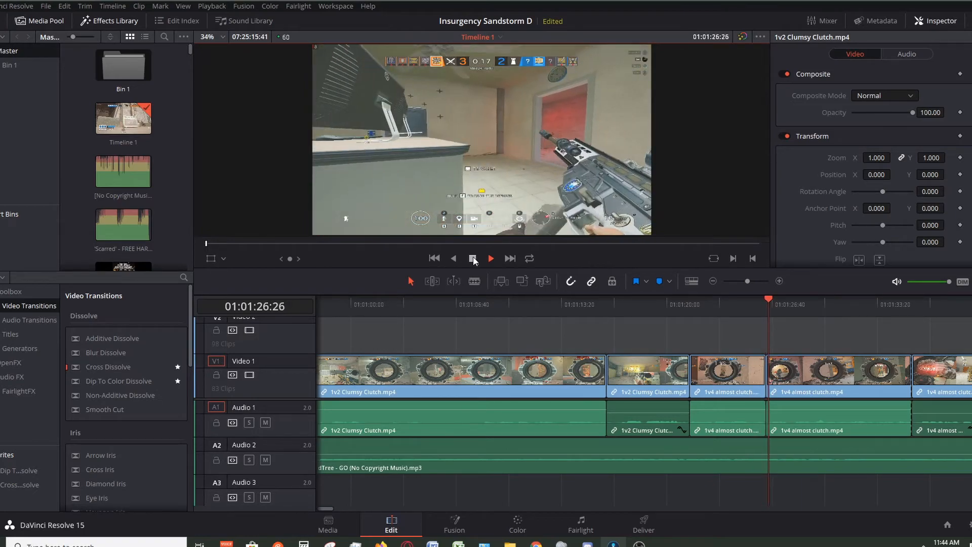
left_click(472, 258)
Step: Scrub back and forth around the cut at 01:01:26:18 between the first two 1v4 almost clutch.mp4 clips to compare the frames on both sides
left_click_drag(760, 305, 744, 304)
left_click(780, 281)
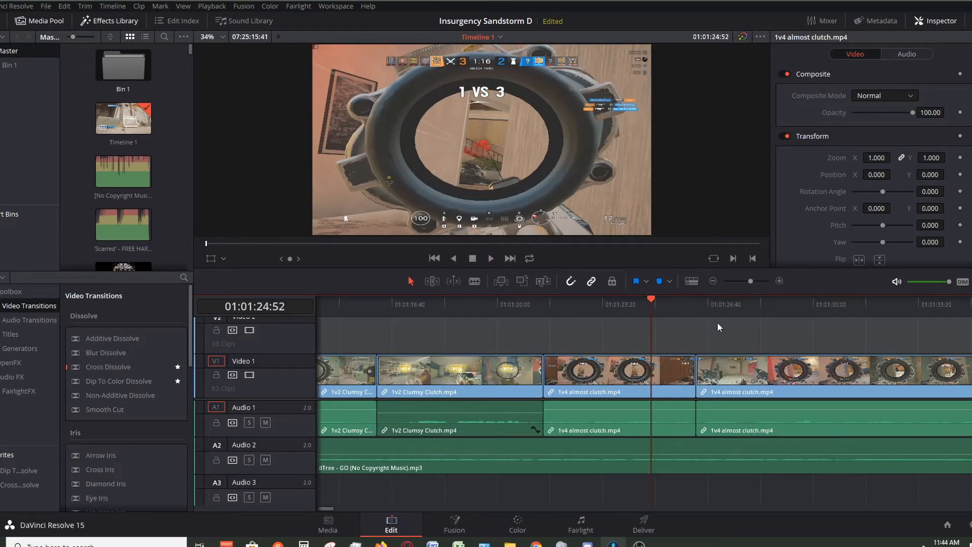
left_click_drag(652, 303, 671, 302)
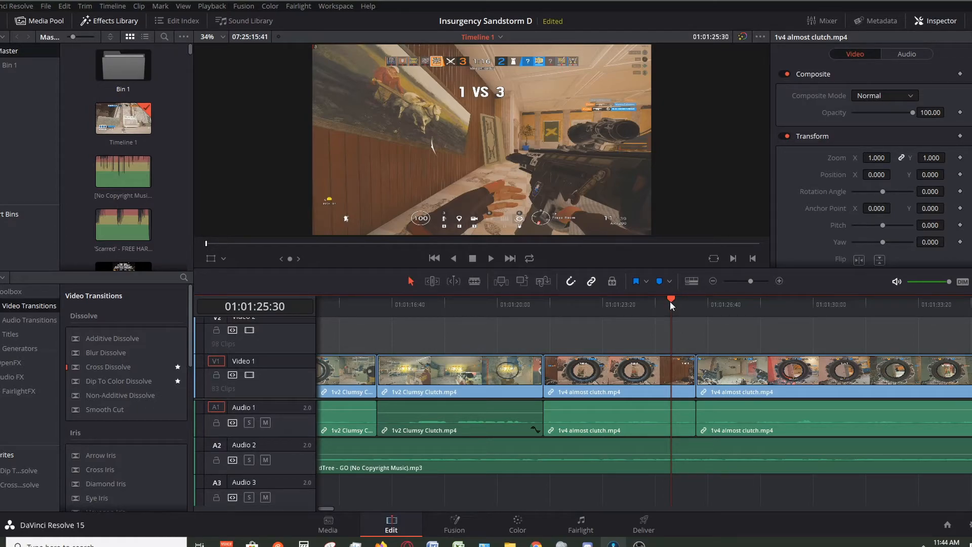
key("space")
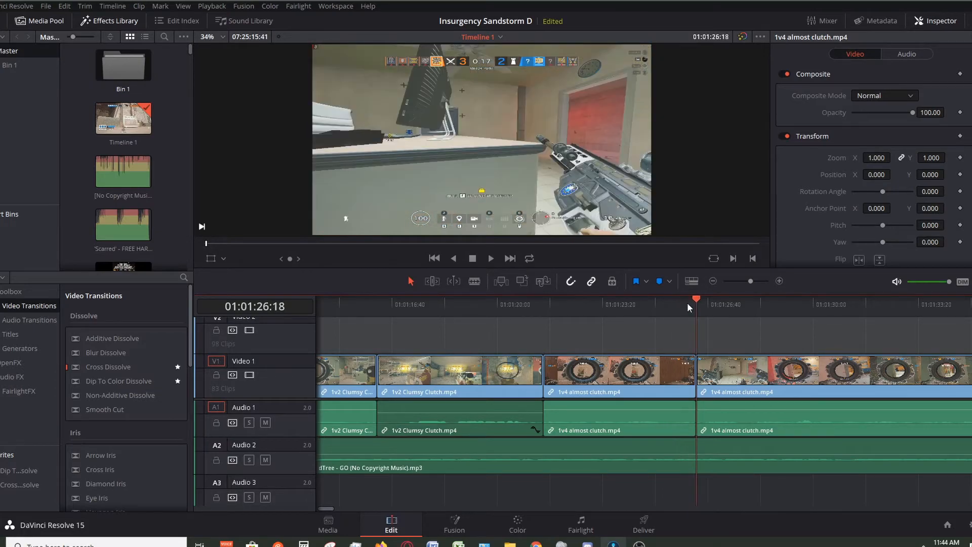
left_click_drag(688, 303, 690, 303)
left_click(658, 307)
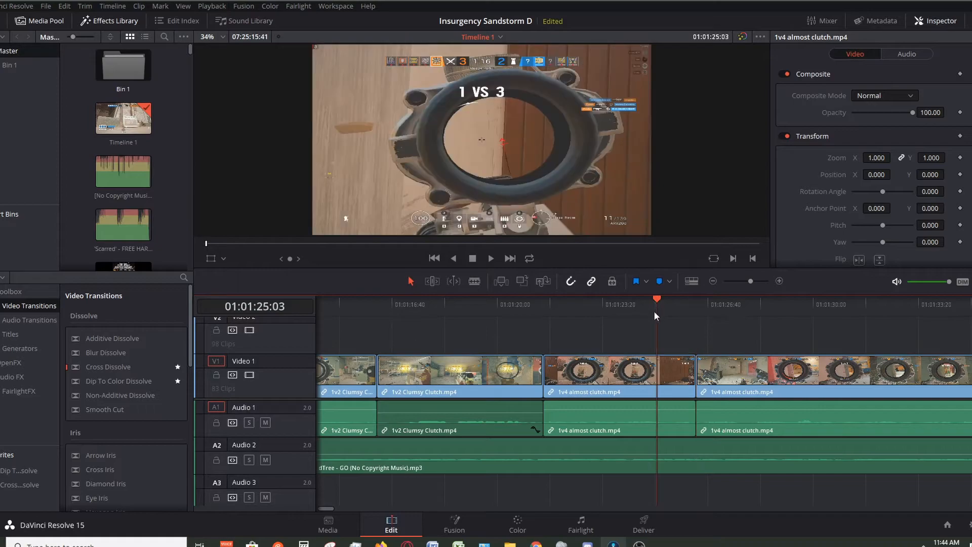
left_click(716, 307)
Step: Play from 01:01:24:52 across the cut between the first two 1v4 almost clutch.mp4 clips and stop at 01:01:30:21
left_click_drag(710, 302, 652, 301)
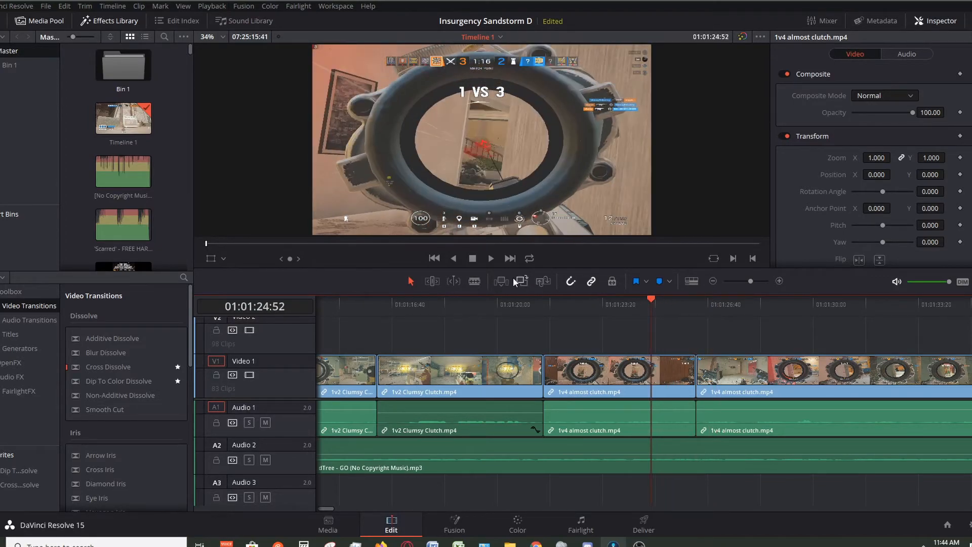
left_click(489, 257)
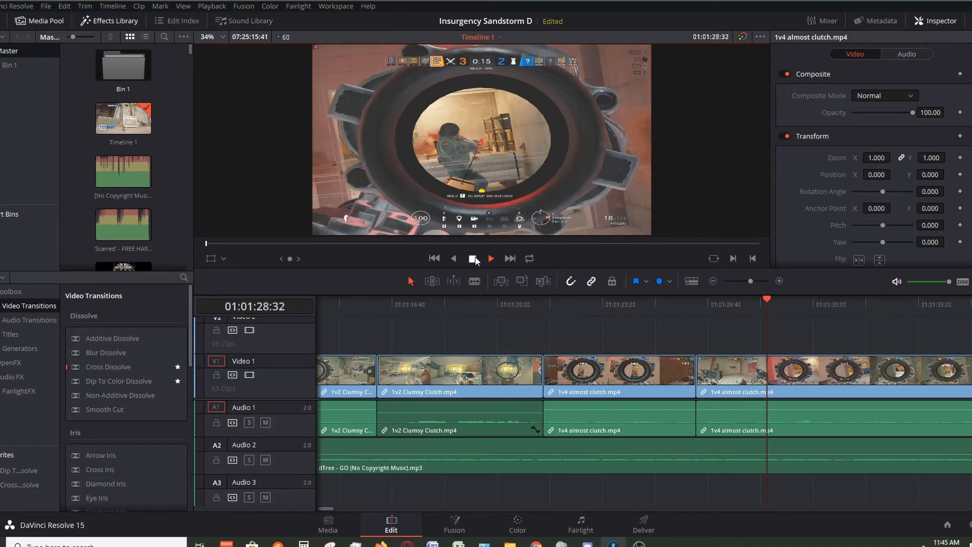
left_click(474, 259)
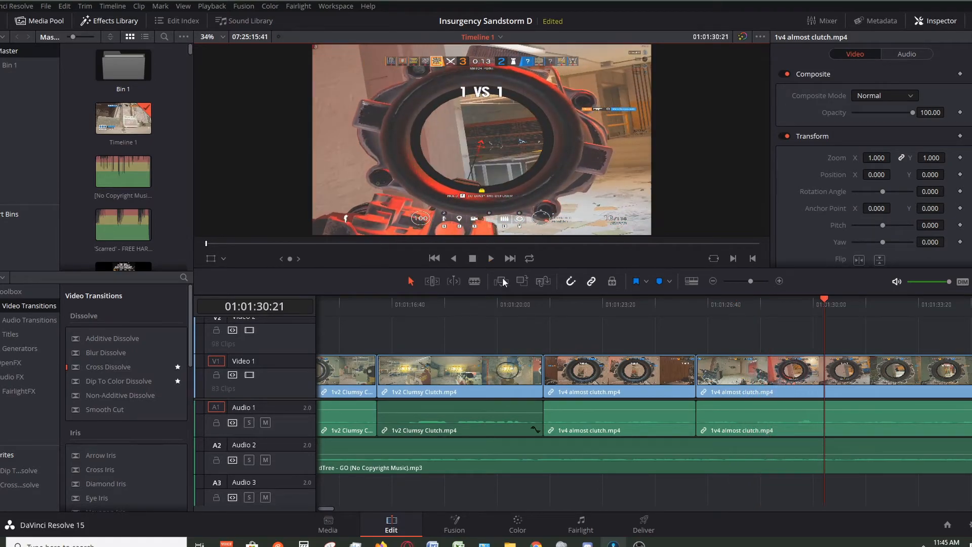
Step: Play from 01:01:34:47 across the cut into the last 1v4 almost clutch.mp4 clip and stop at 01:01:38:42
left_click(714, 281)
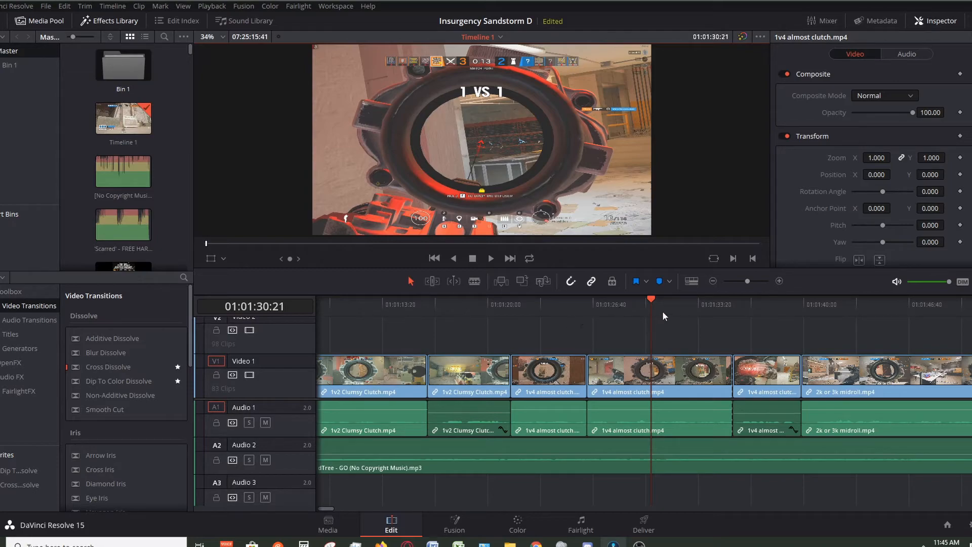
left_click(781, 281)
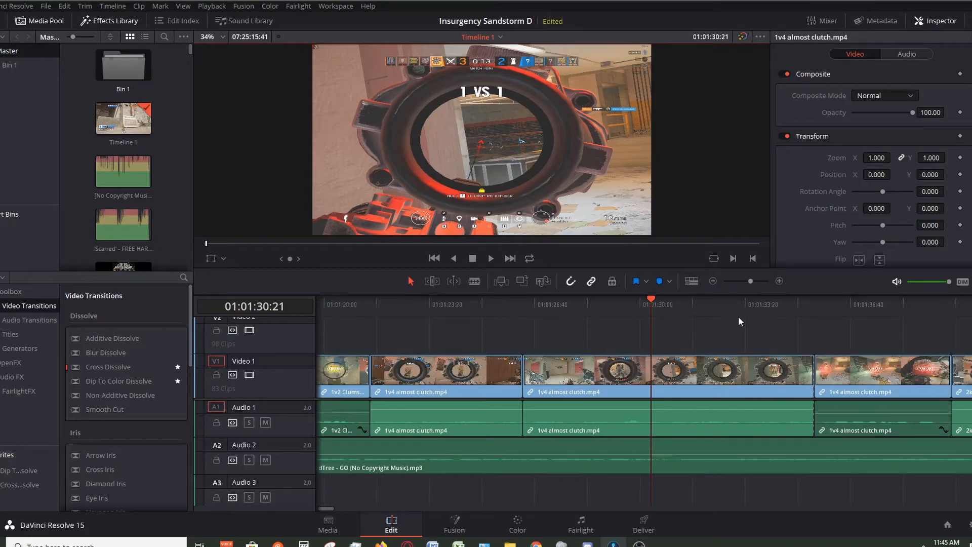
left_click(792, 303)
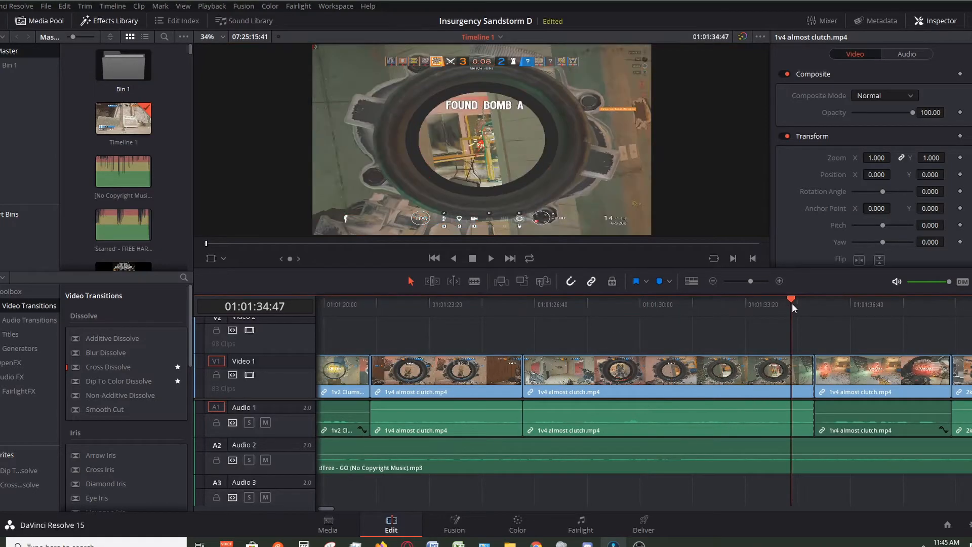
left_click(491, 258)
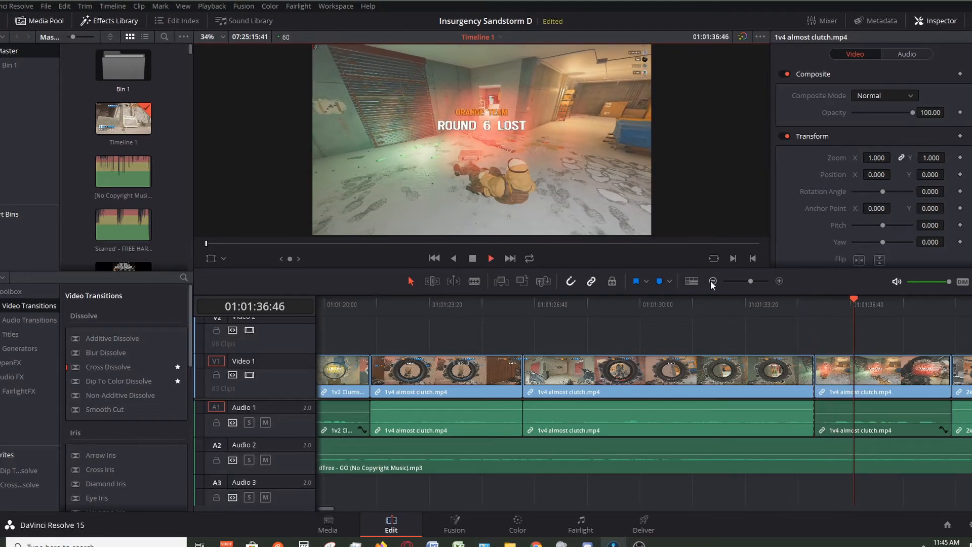
left_click(713, 281)
key("space")
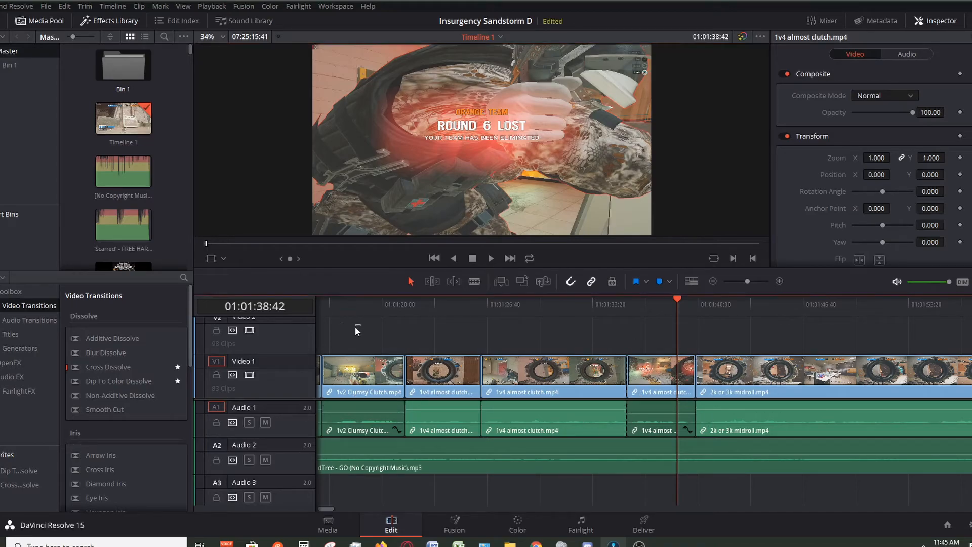
Step: Play from the end of 1v4 almost clutch.mp4 into 2k or 3k midroll.mp4, stop at 01:01:41:42, and return to 01:01:39:26 before the cut
left_click_drag(368, 301, 642, 306)
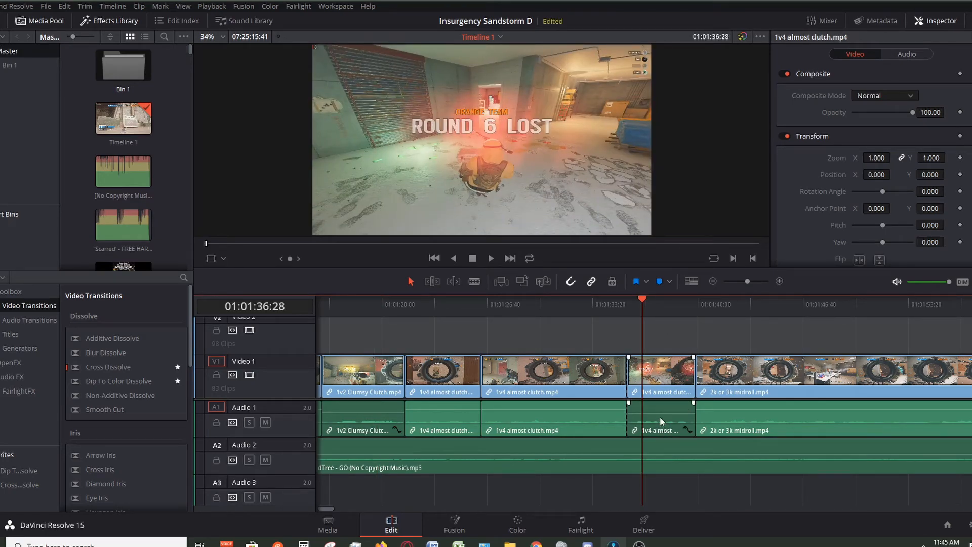
left_click(779, 280)
left_click_drag(651, 303, 715, 300)
left_click(491, 259)
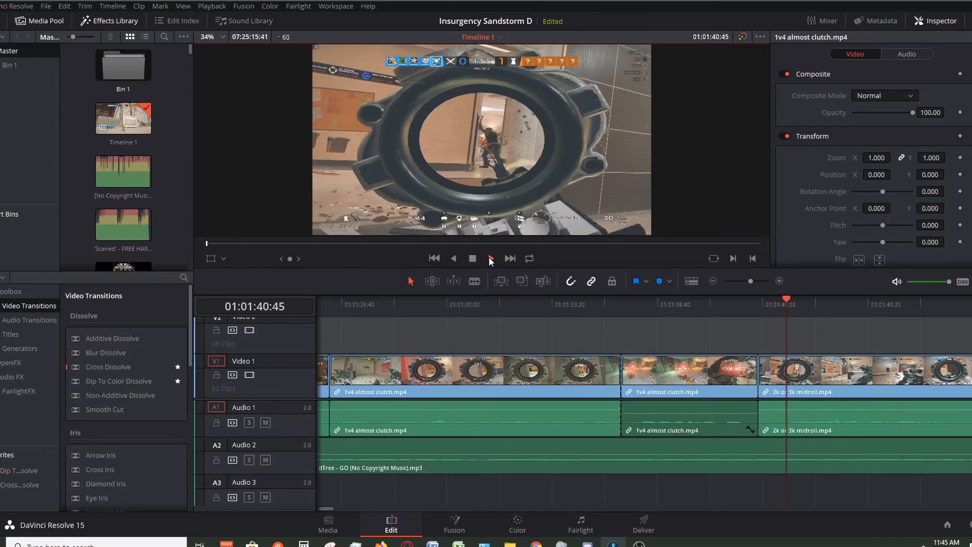
left_click(474, 259)
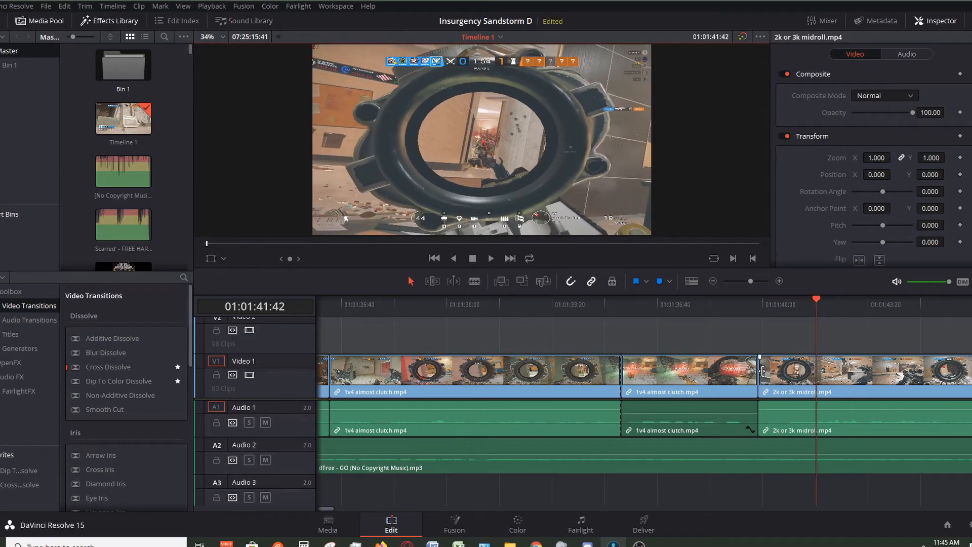
left_click(744, 303)
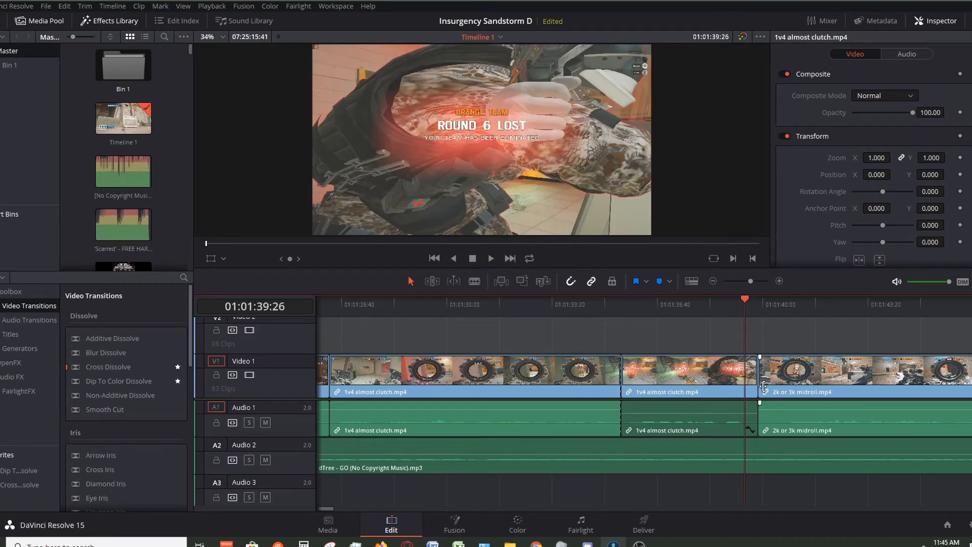
Step: Play from 01:01:39:26 across the cut into 2k or 3k midroll.mp4 and stop at 01:01:41:30
left_click(490, 257)
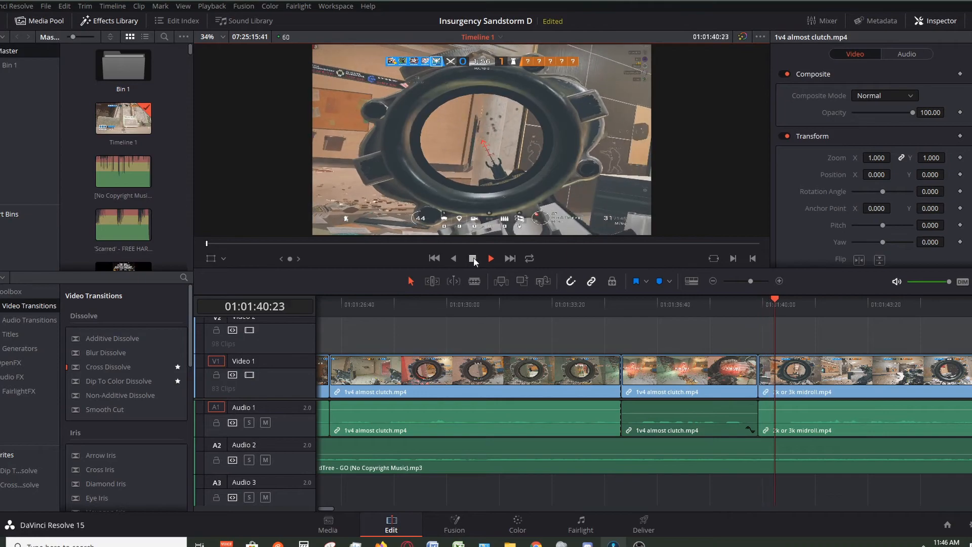
left_click(474, 258)
Step: Move the playhead to 01:02:13:36 near the end of the first music clip, and return to the 1v2 clutch.mp4 footage at 01:02:10:32
left_click(713, 283)
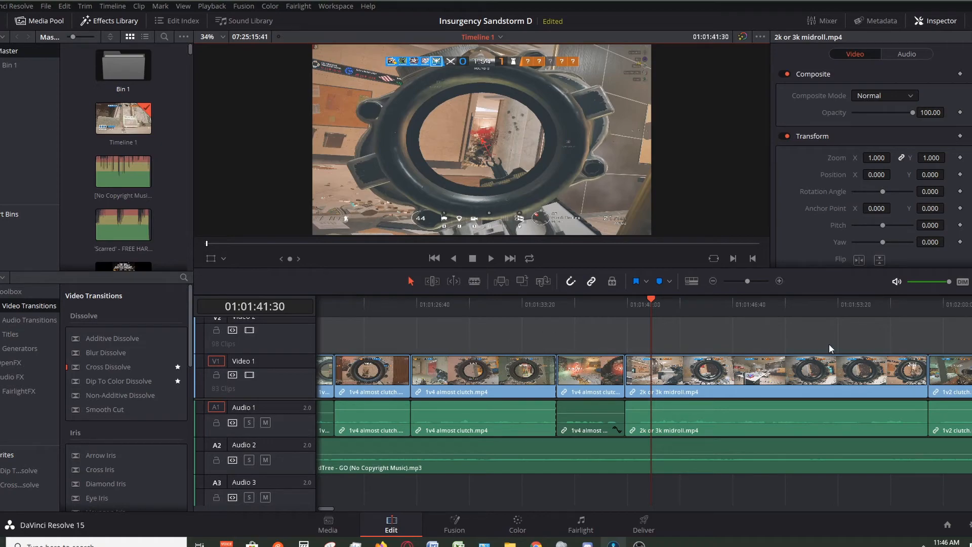
left_click(713, 284)
left_click(713, 284)
left_click(712, 285)
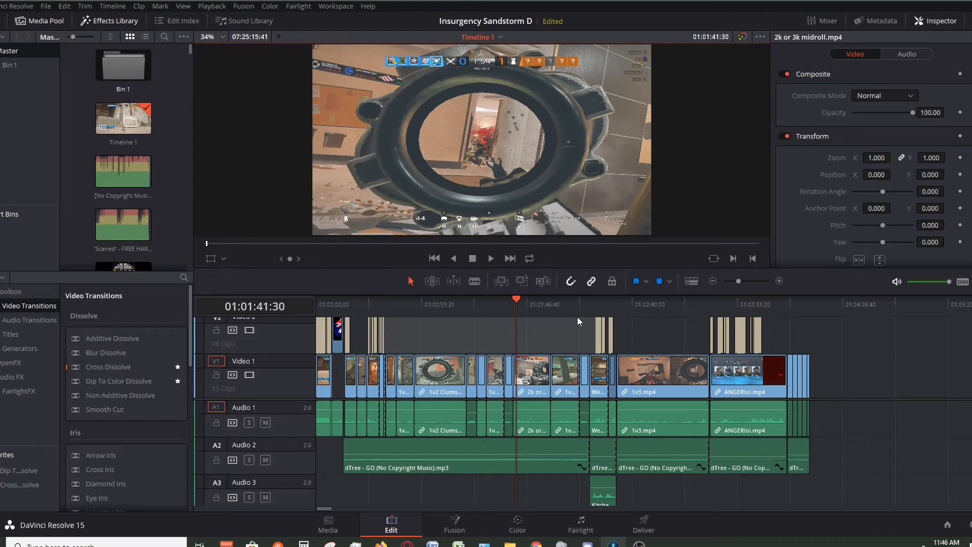
left_click(579, 301)
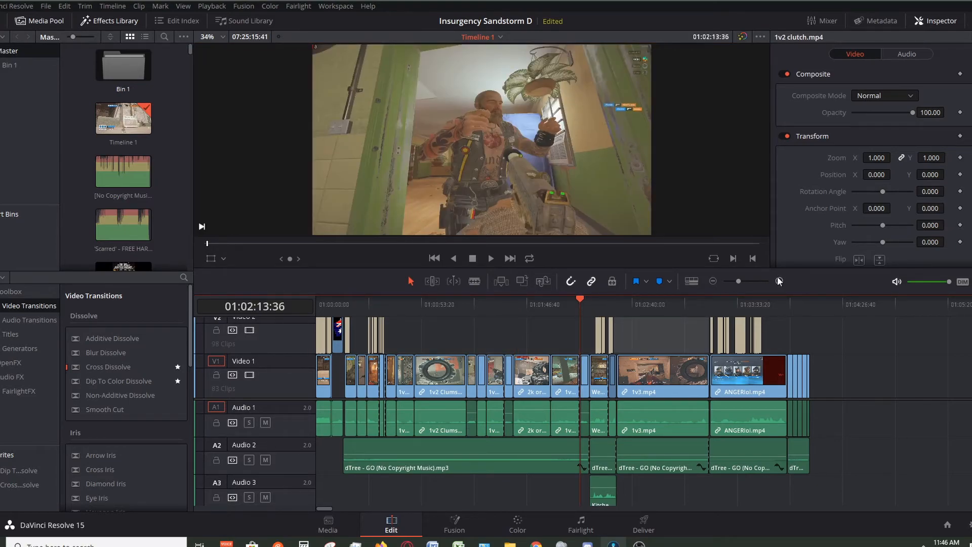
left_click(779, 281)
left_click(640, 302)
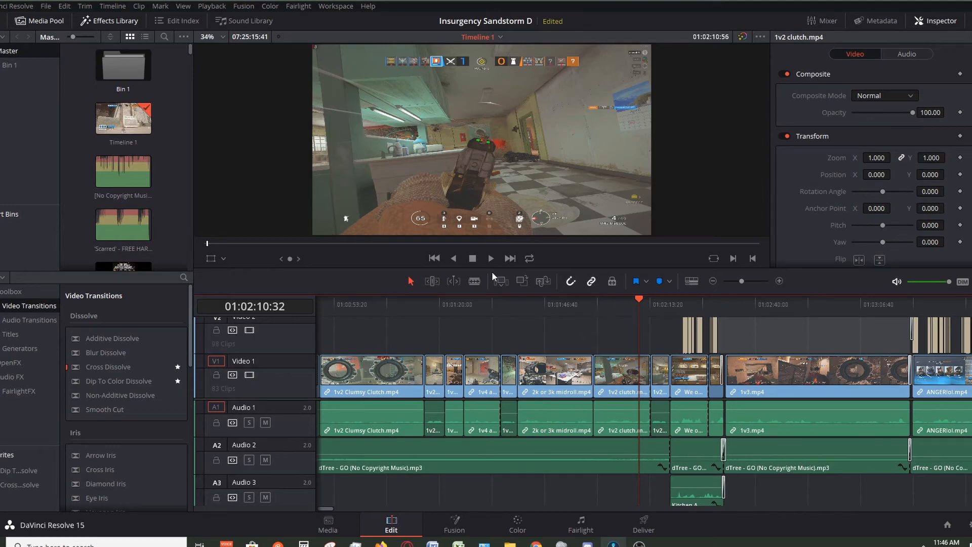
Step: Scrub back to 1v4 almost clutch.mp4 at 01:01:26:18 and on to the opening Grab Yer title at 01:00:03:39
left_click(712, 283)
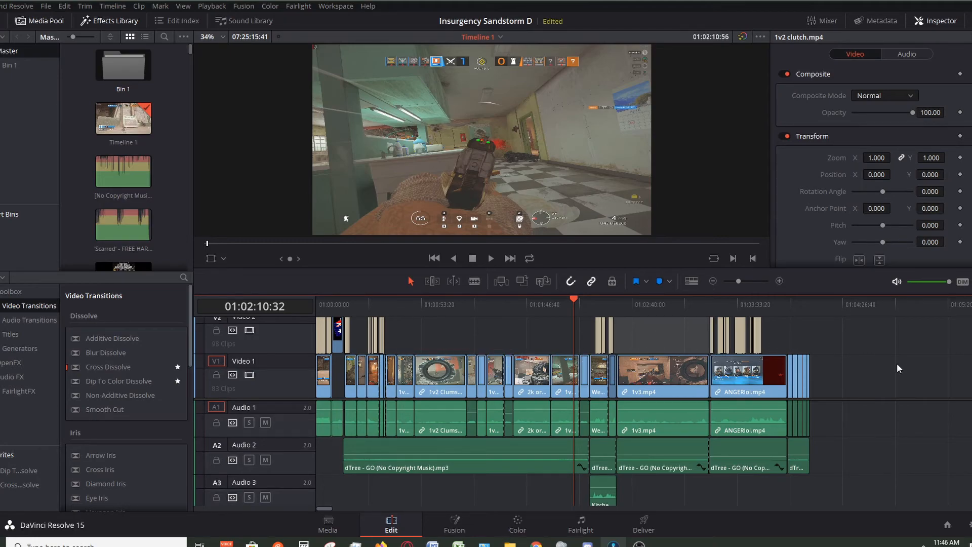
left_click_drag(408, 314, 492, 312)
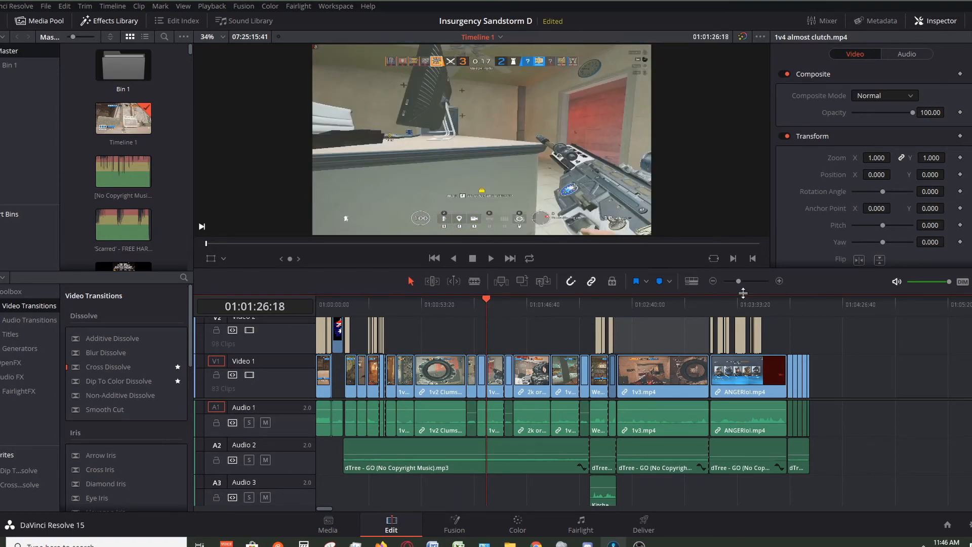
left_click(780, 281)
left_click_drag(319, 299, 330, 298)
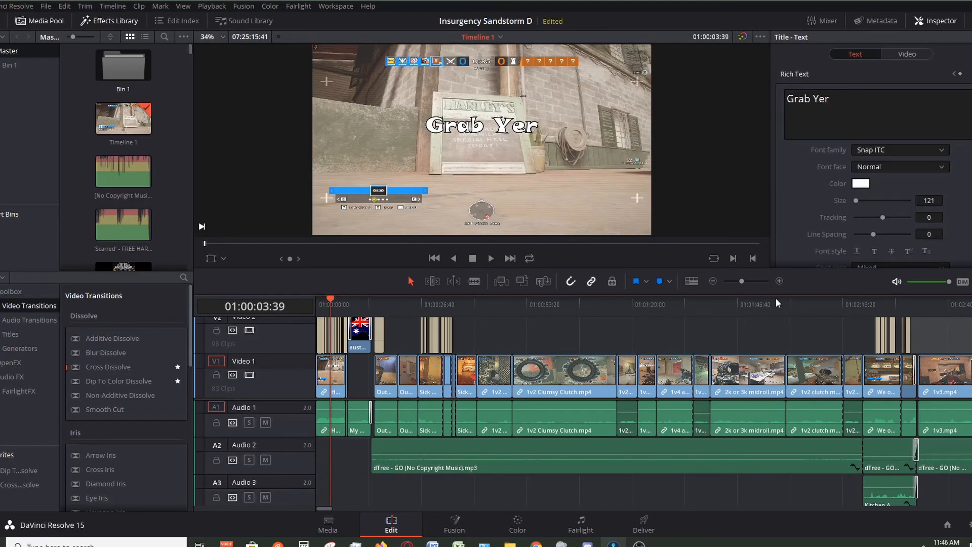
Step: Jump ahead to the Noo title at 01:03:20:38 and on to the short closing clips at 01:04:01:30
left_click(694, 282)
left_click(515, 303)
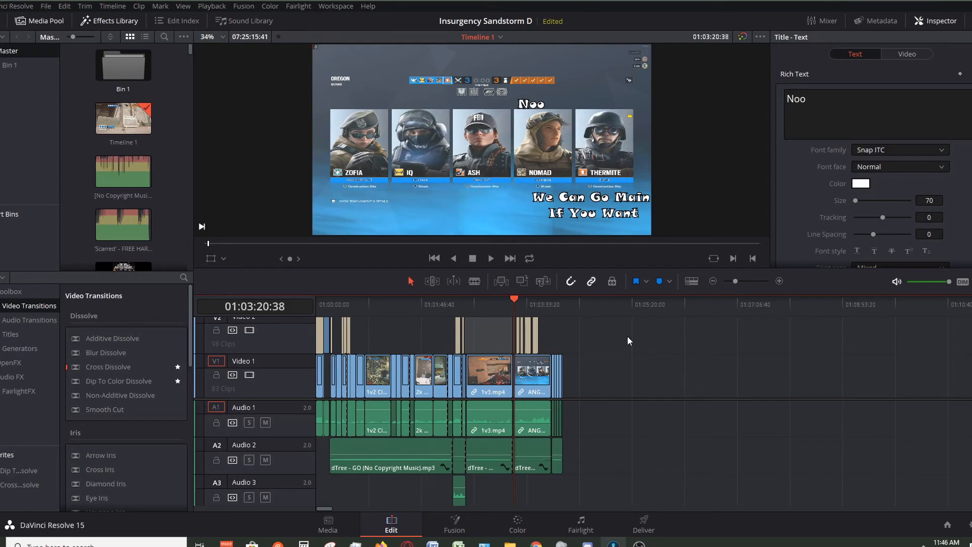
left_click(540, 304)
left_click(555, 303)
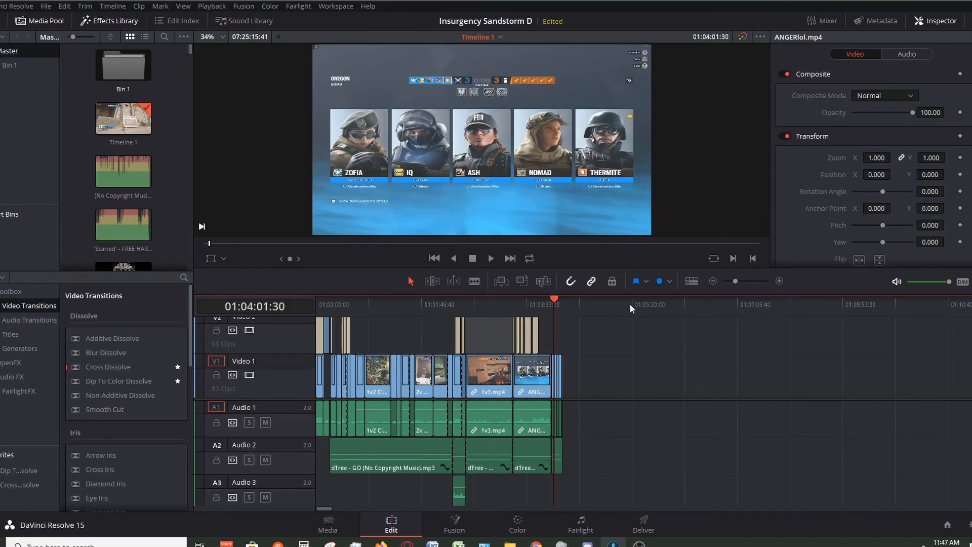
Step: Examine the short closing clips after ANGERlol.mp4, and move the playhead back to 01:03:10:40 in 1v3.mp4
left_click(781, 283)
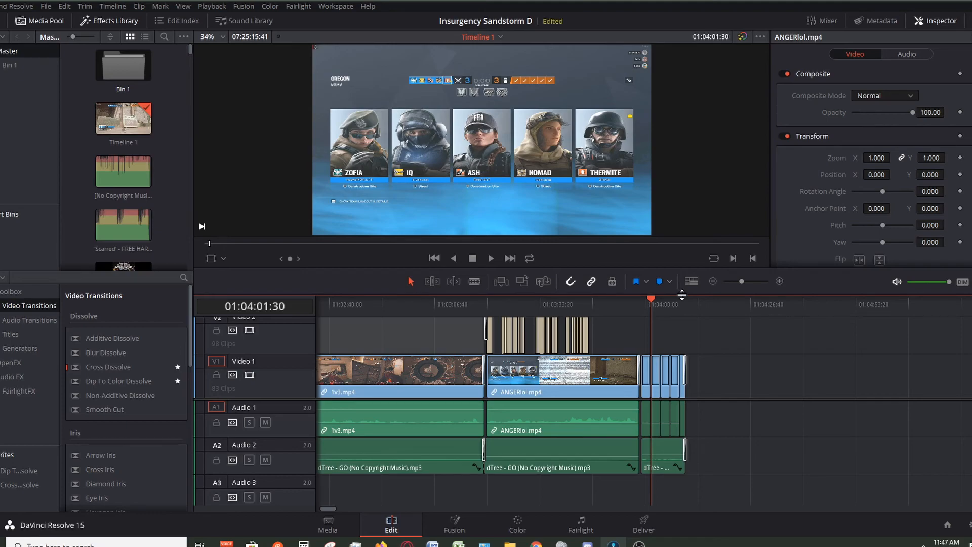
left_click(449, 314)
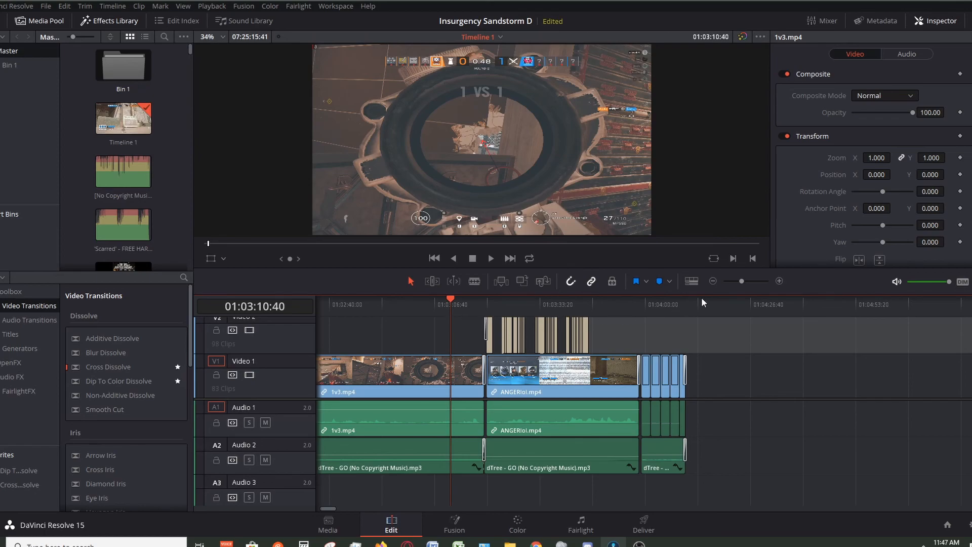
left_click(710, 281)
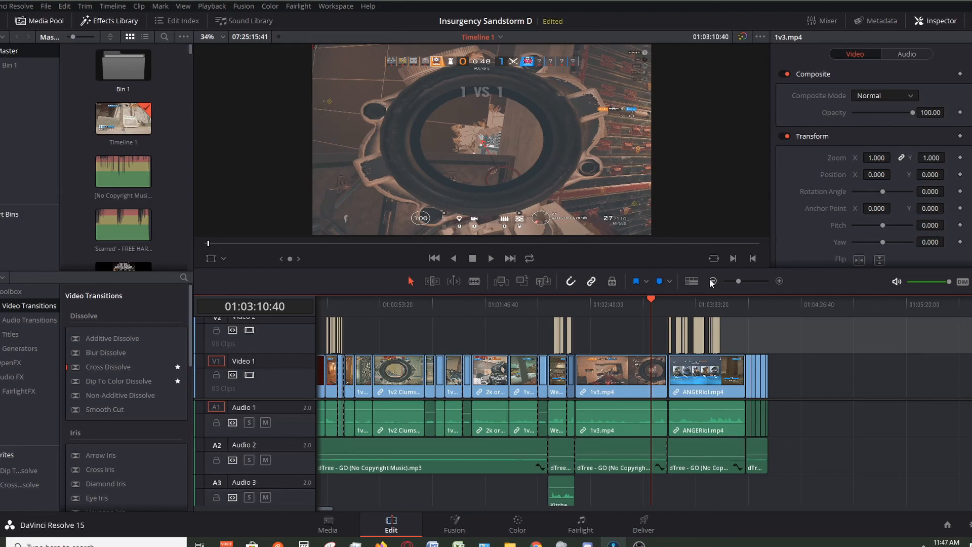